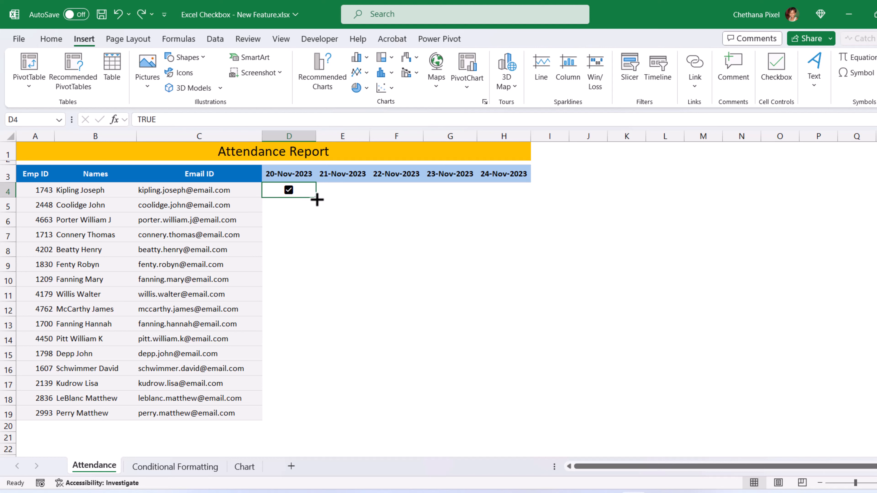
# Step: Extend the D4 checkbox across to H4 and paste the row into D5:H19
pyautogui.moveTo(317, 199); pyautogui.dragTo(510, 201)
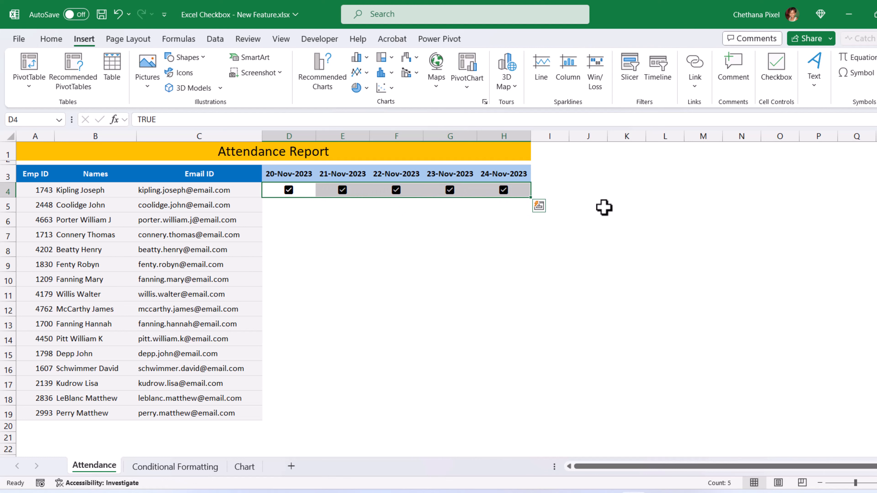
pyautogui.hotkey('ctrl', 'c')
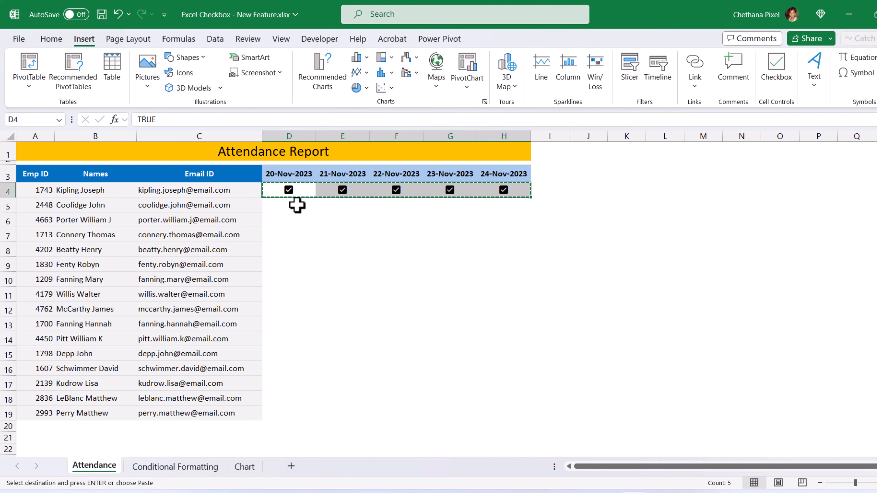
pyautogui.moveTo(298, 204); pyautogui.dragTo(297, 413)
pyautogui.hotkey('ctrl', 'v')
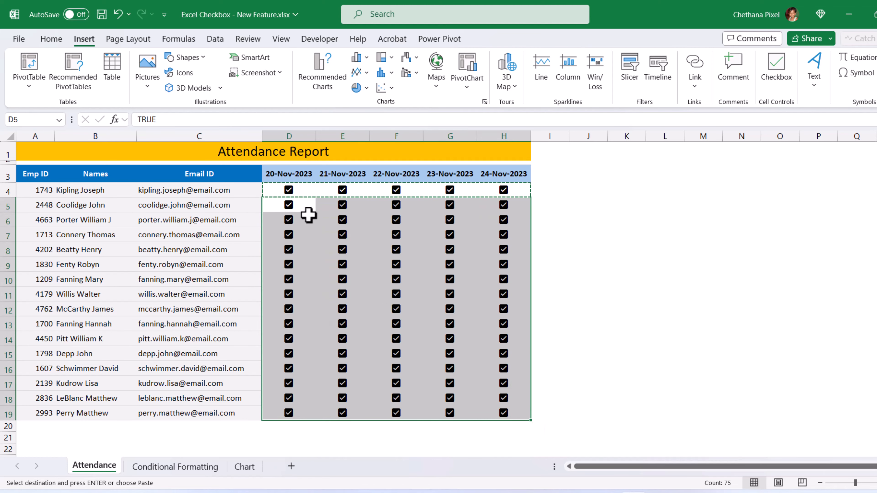
pyautogui.click(301, 207)
# Step: Untick D5, E9, F9, G10, G7, H7 and H8, then delete the D4:H19 checkbox values
pyautogui.click(289, 205)
pyautogui.click(342, 264)
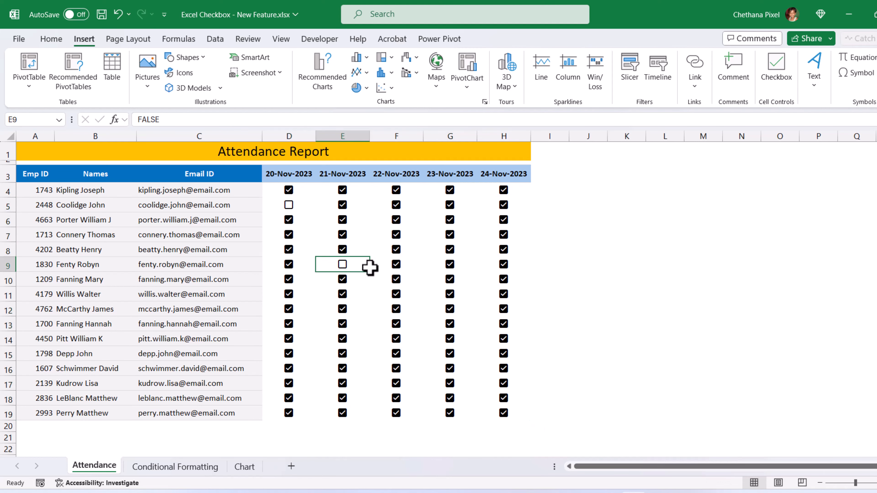
pyautogui.click(396, 264)
pyautogui.click(450, 279)
pyautogui.click(449, 235)
pyautogui.click(503, 234)
pyautogui.click(503, 249)
pyautogui.moveTo(284, 190); pyautogui.dragTo(486, 410)
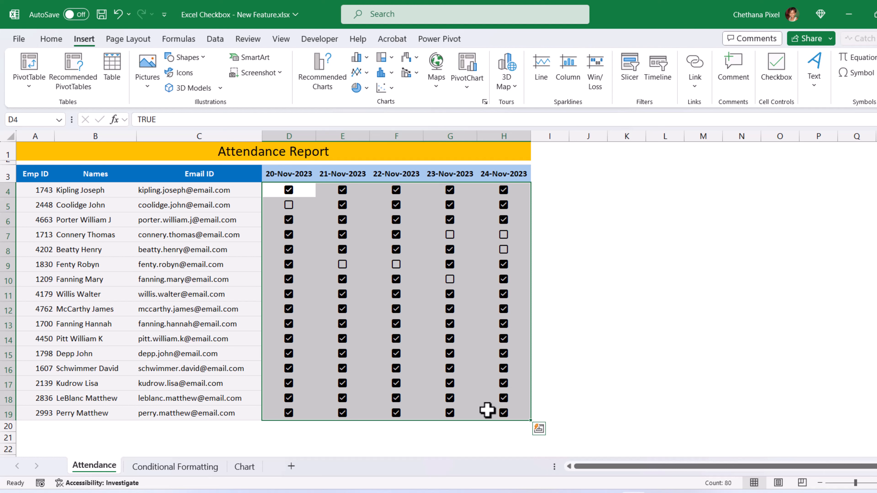
pyautogui.press('Delete')
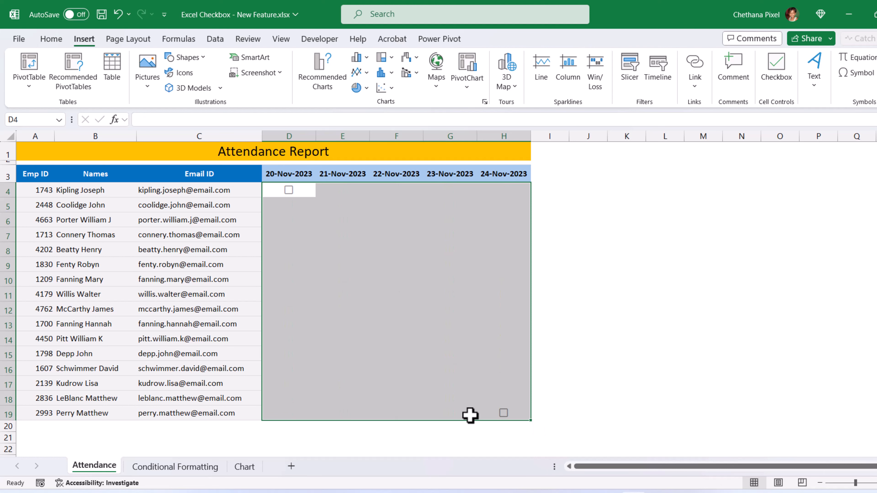
# Step: Show that F4 still holds an unticked FALSE checkbox, then reselect D4:H19
pyautogui.click(312, 192)
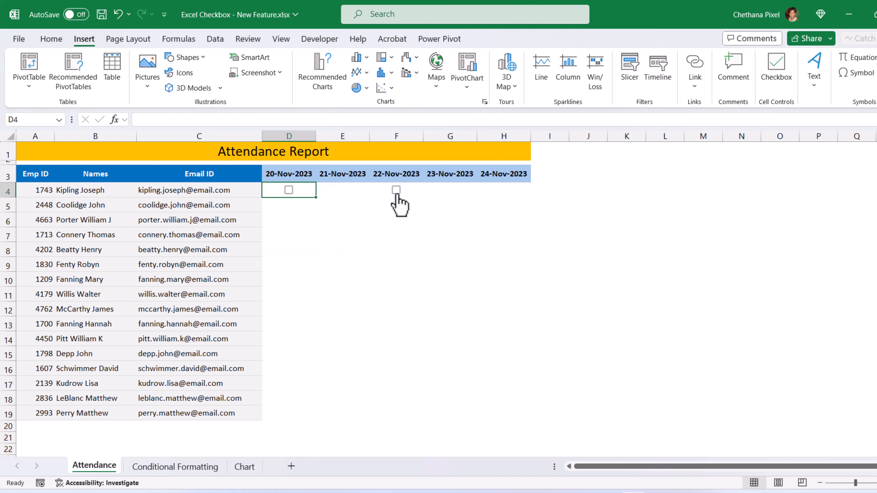
pyautogui.click(397, 194)
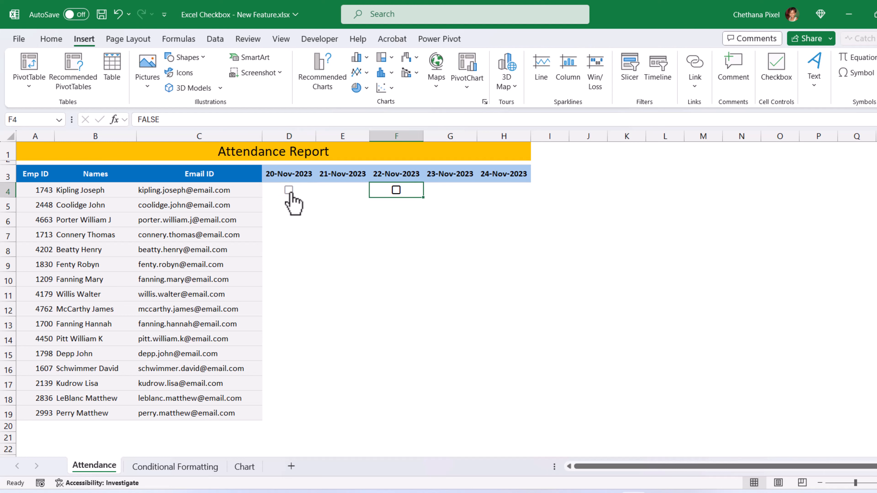
pyautogui.click(279, 190)
pyautogui.moveTo(279, 190); pyautogui.dragTo(502, 413)
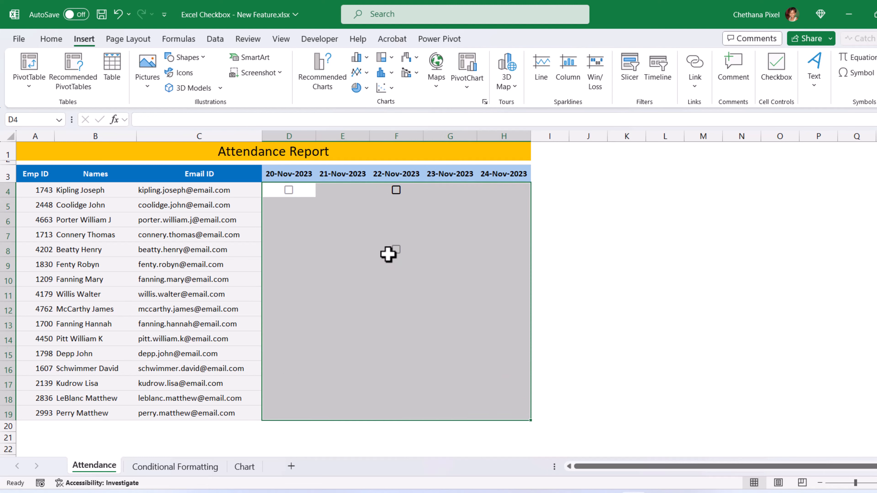
pyautogui.click(51, 38)
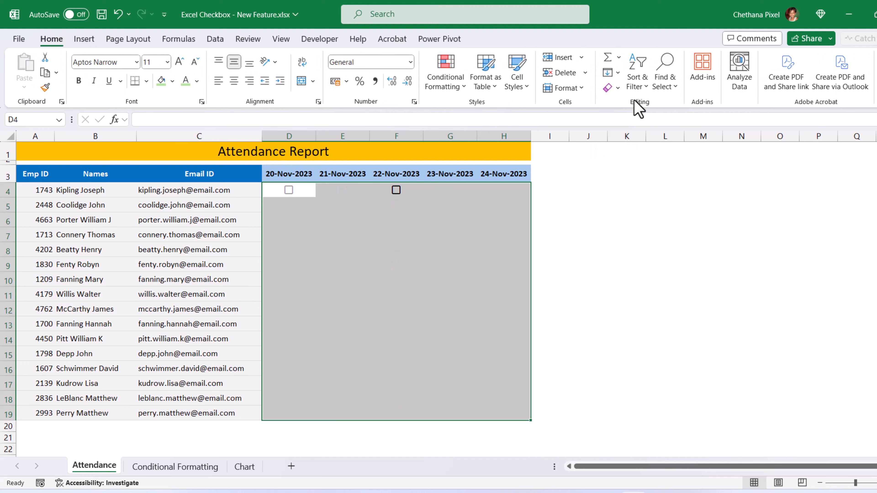
# Step: Clear All on D4:H19, undo it, then clear everything again with Alt, E, A, A
pyautogui.click(617, 89)
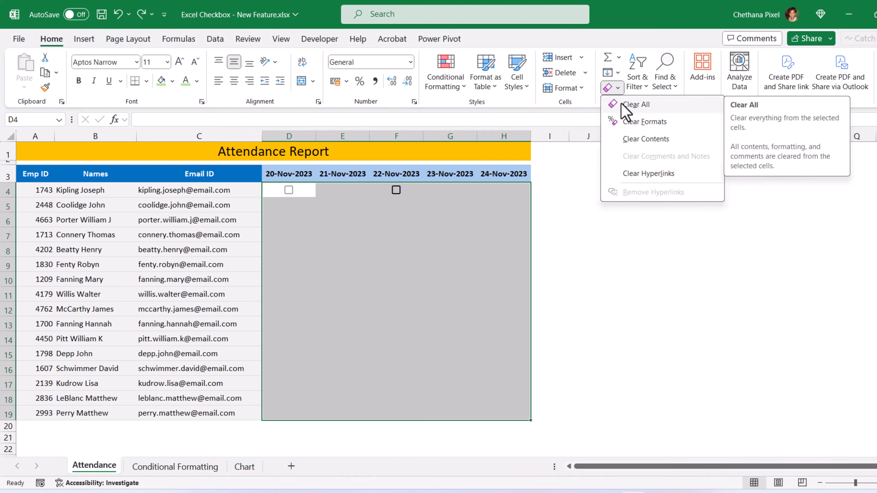
pyautogui.click(626, 109)
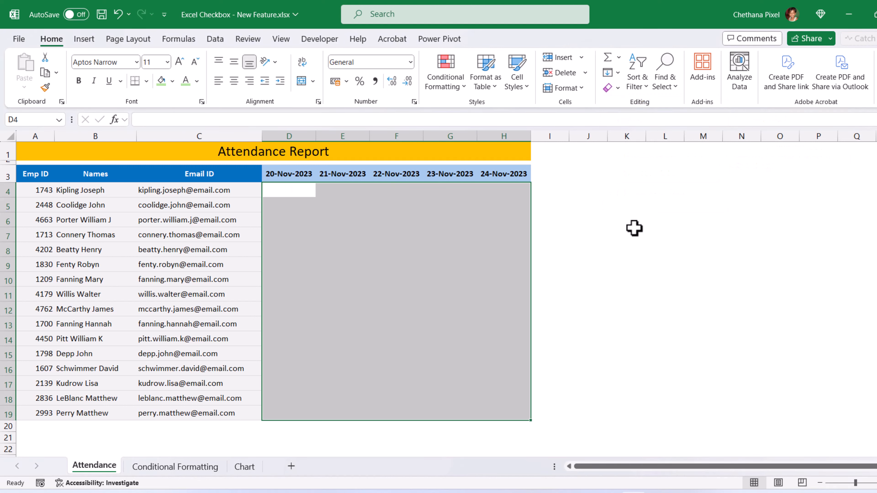
pyautogui.hotkey('ctrl', 'z')
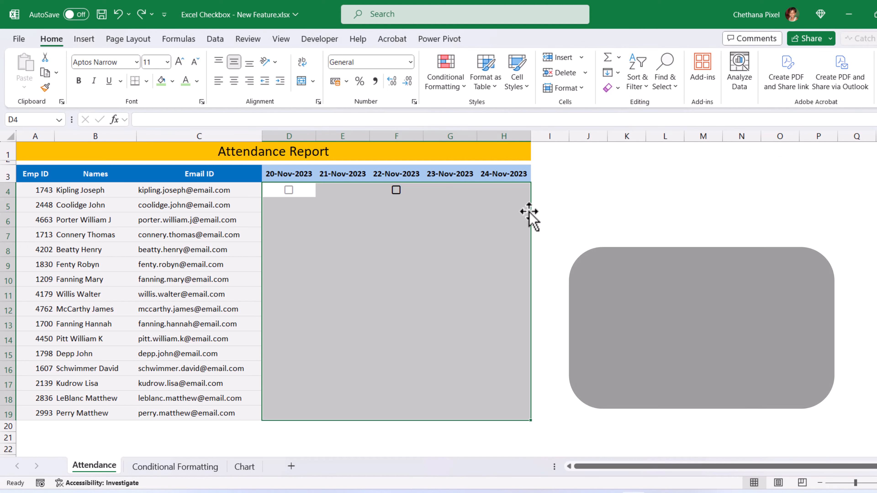
pyautogui.press('alt')
pyautogui.press('e')
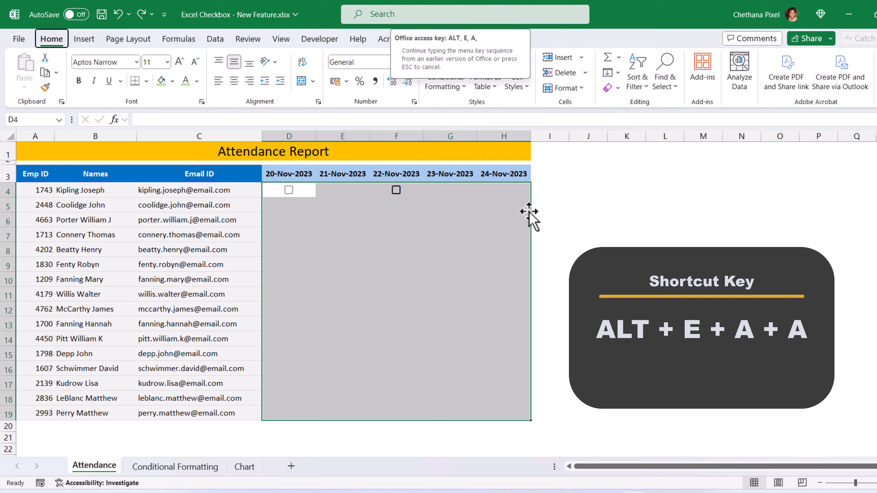
pyautogui.press('a')
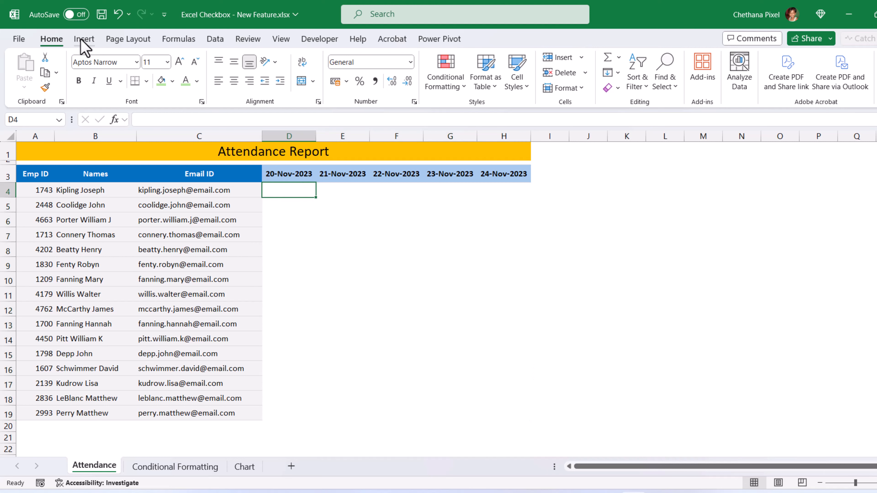
pyautogui.click(83, 41)
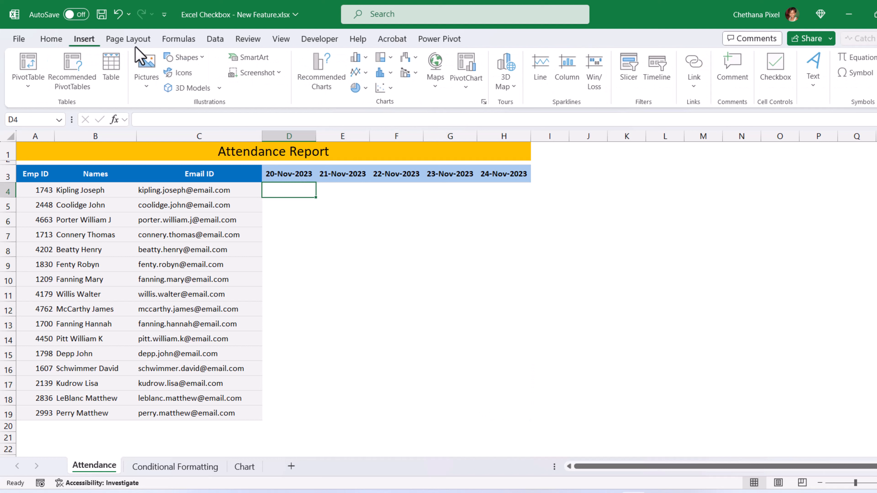
# Step: Insert a middle-aligned checkbox in D4 and paste it into every cell of D4:H19
pyautogui.click(781, 83)
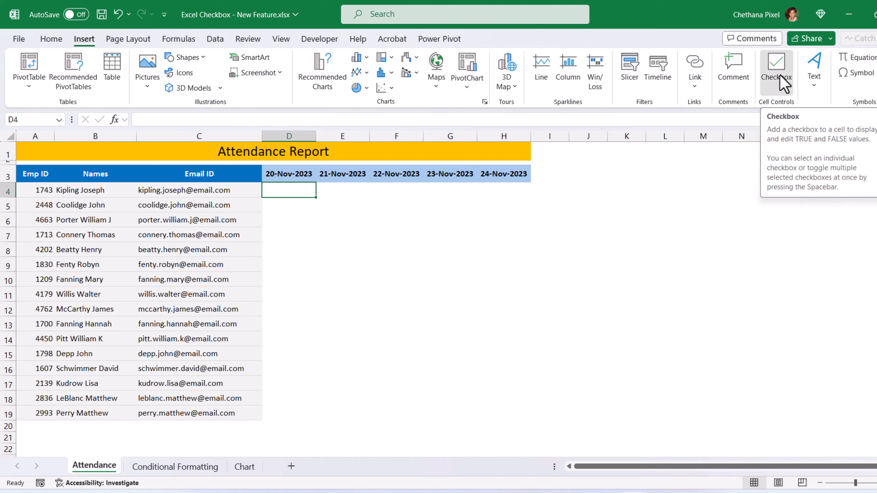
pyautogui.click(52, 40)
pyautogui.click(234, 63)
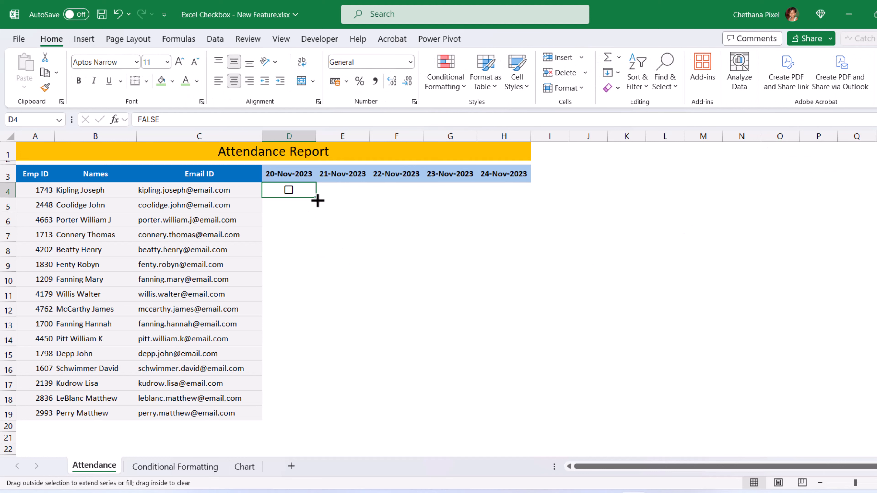
pyautogui.hotkey('ctrl', 'c')
pyautogui.moveTo(310, 193)
pyautogui.mouseDown()
pyautogui.moveTo(511, 362)
pyautogui.moveTo(511, 408)
pyautogui.mouseUp()
pyautogui.hotkey('ctrl', 'v')
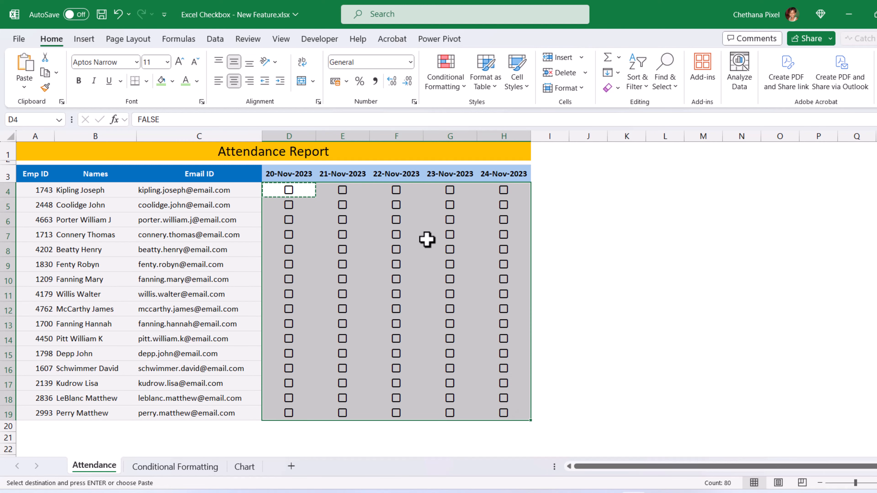
pyautogui.press('Escape')
pyautogui.click(409, 207)
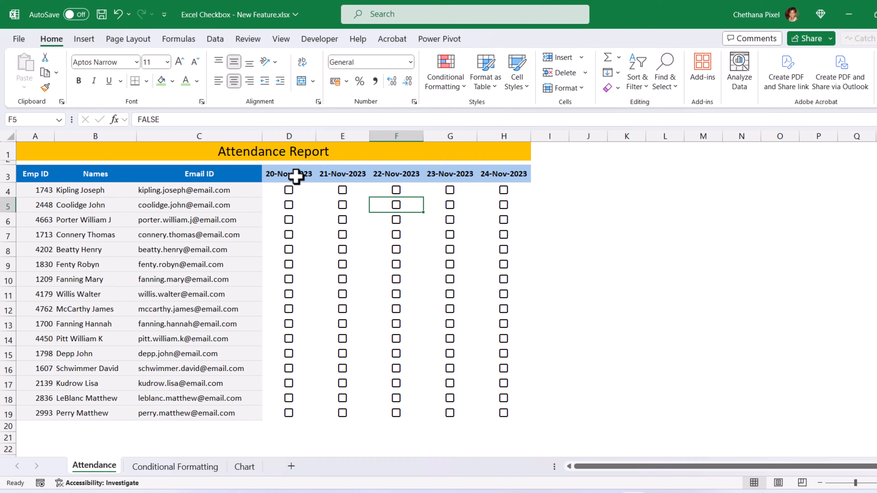
# Step: Tick the attendance checkboxes D4 through D13
pyautogui.click(288, 190)
pyautogui.click(290, 205)
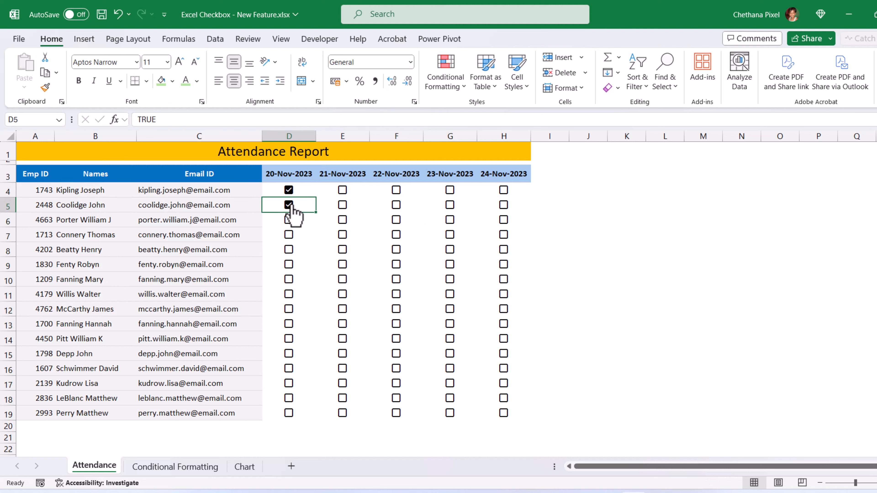
pyautogui.click(289, 219)
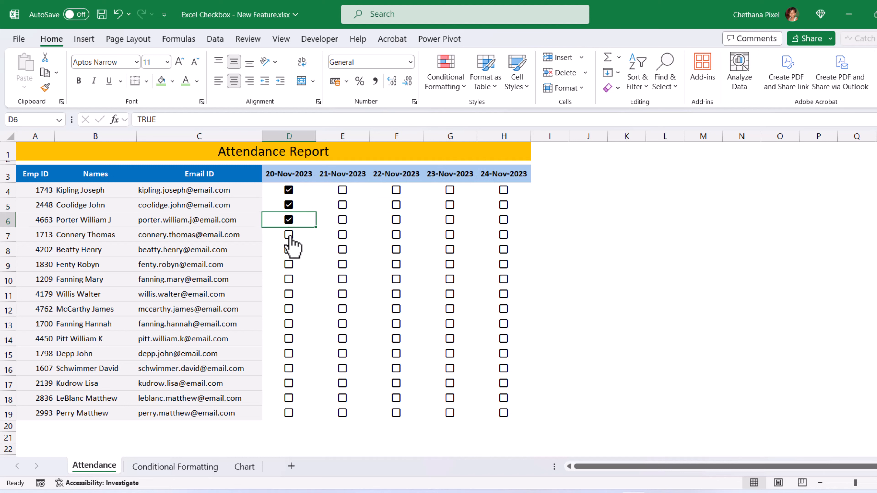
pyautogui.click(289, 235)
pyautogui.click(288, 249)
pyautogui.click(288, 265)
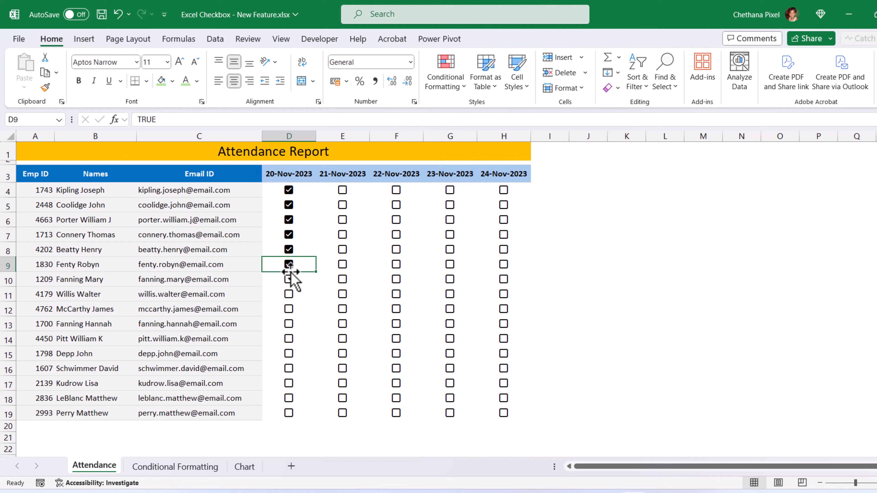
pyautogui.click(289, 279)
pyautogui.click(289, 294)
pyautogui.click(288, 309)
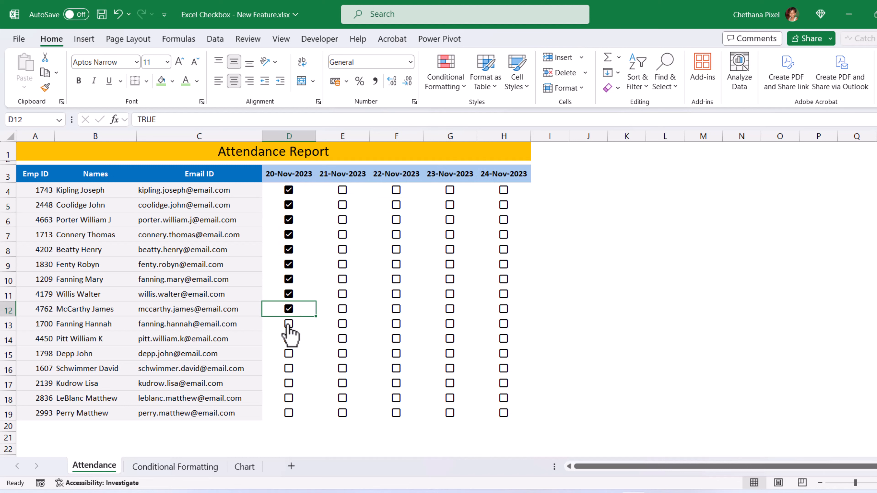
pyautogui.click(289, 324)
# Step: Tick E4, E9, E11 and E13, then narrow column I into a thin spacer
pyautogui.click(342, 190)
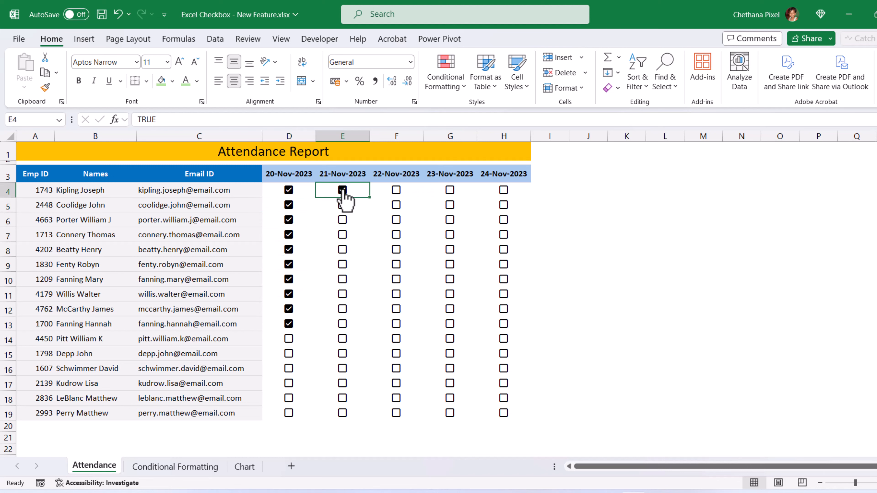
pyautogui.click(343, 265)
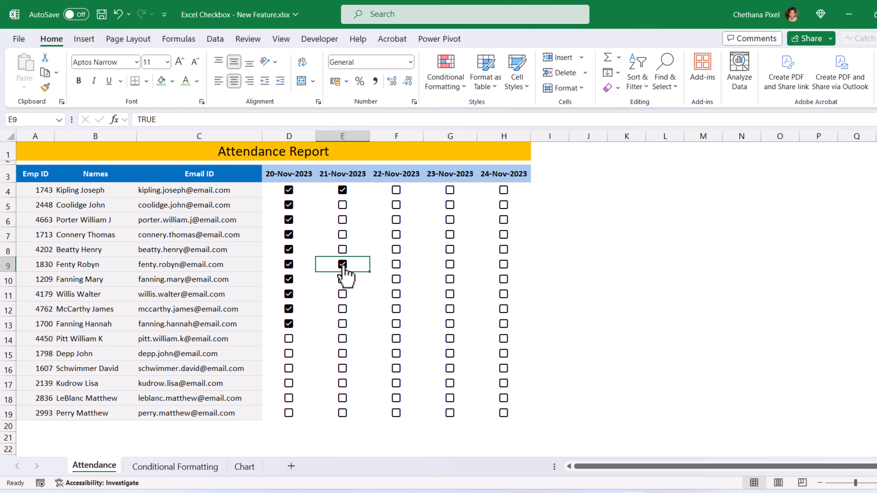
pyautogui.click(344, 296)
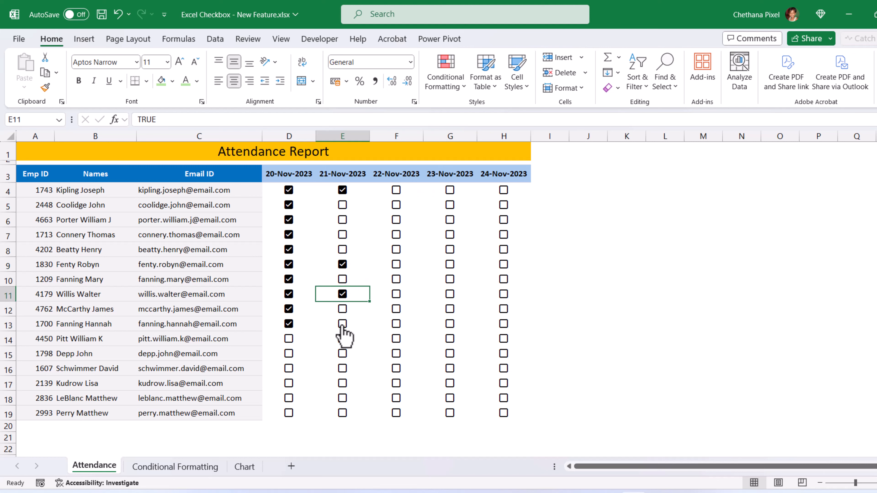
pyautogui.click(342, 325)
pyautogui.moveTo(370, 198); pyautogui.dragTo(509, 417)
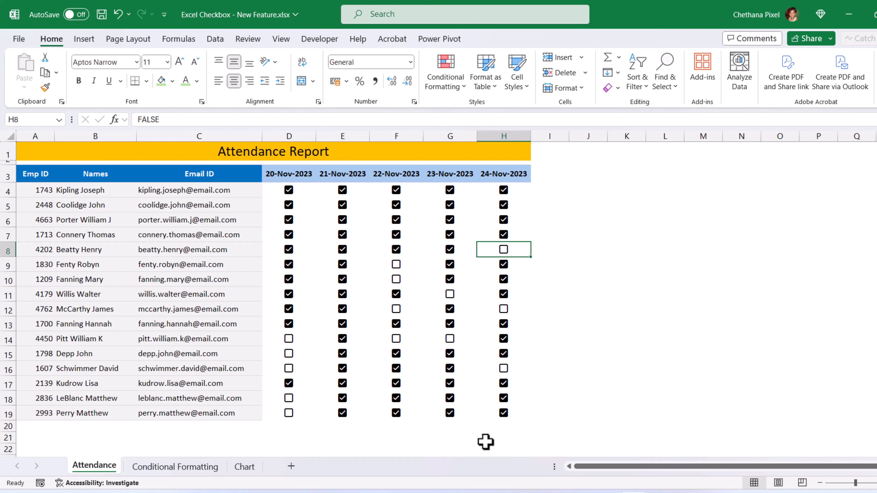
pyautogui.moveTo(569, 136); pyautogui.dragTo(538, 135)
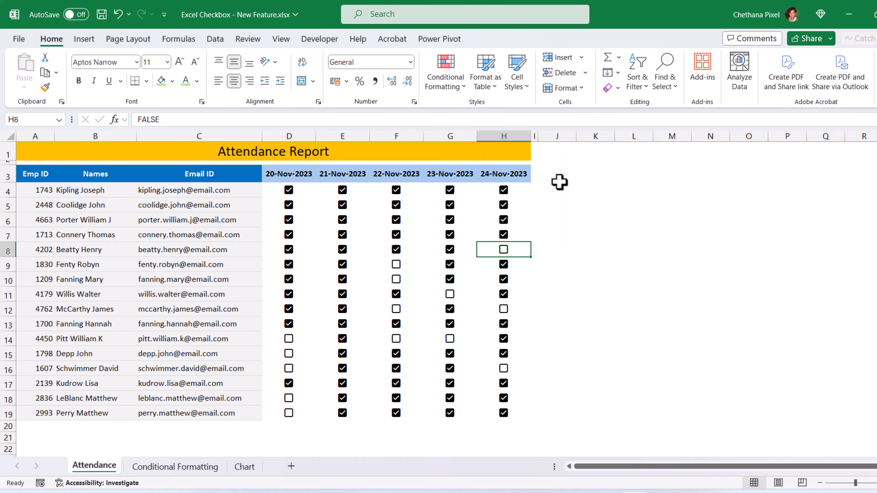
# Step: Enter headers '# of working days', '# of Days Present' and '% of Attendance' in J3:L3
pyautogui.click(561, 174)
pyautogui.write('# of wor')
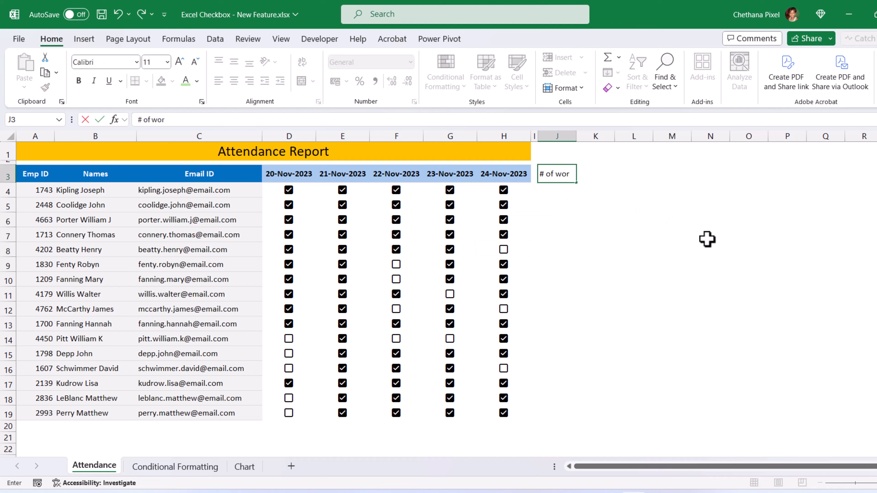
pyautogui.write('king days')
pyautogui.press('Tab')
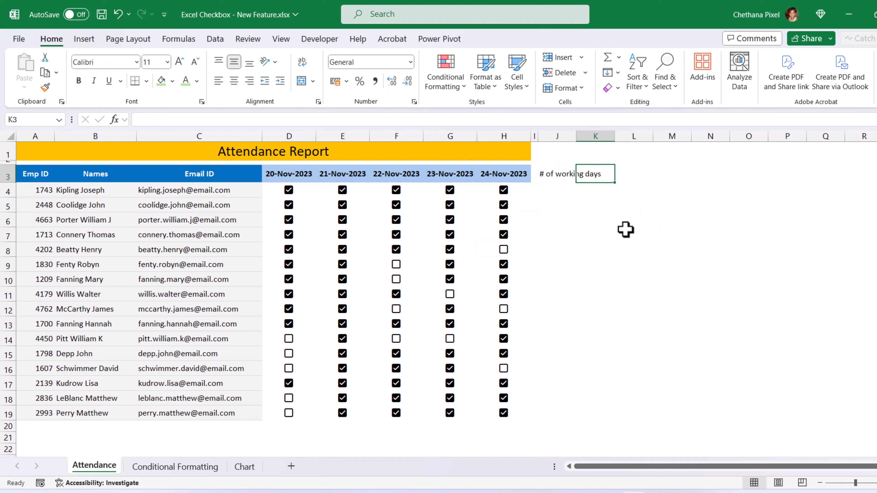
pyautogui.write('N')
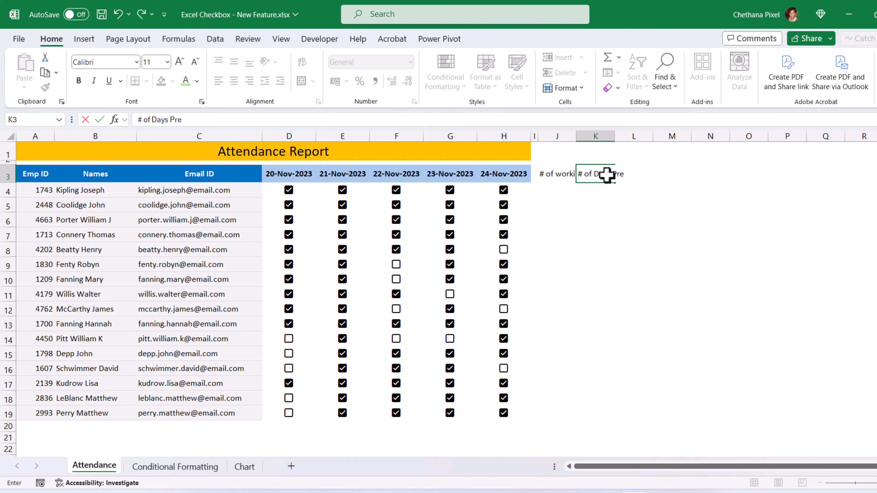
pyautogui.press('Tab')
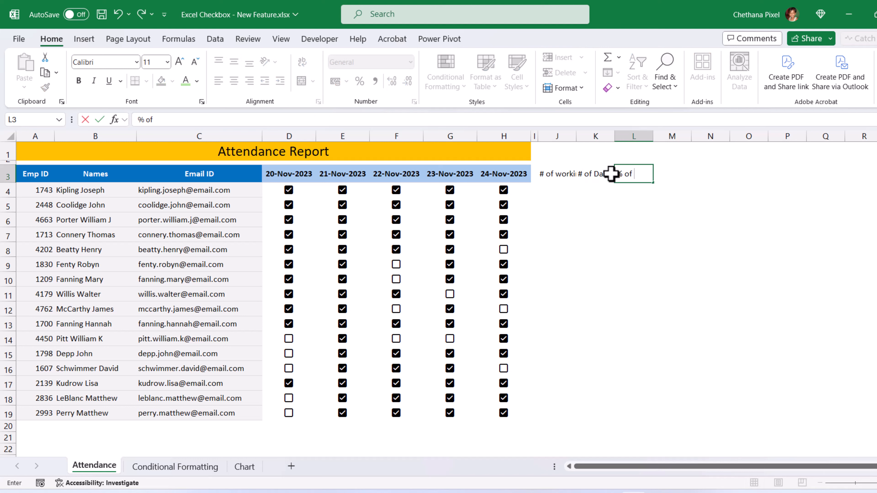
pyautogui.press('Return')
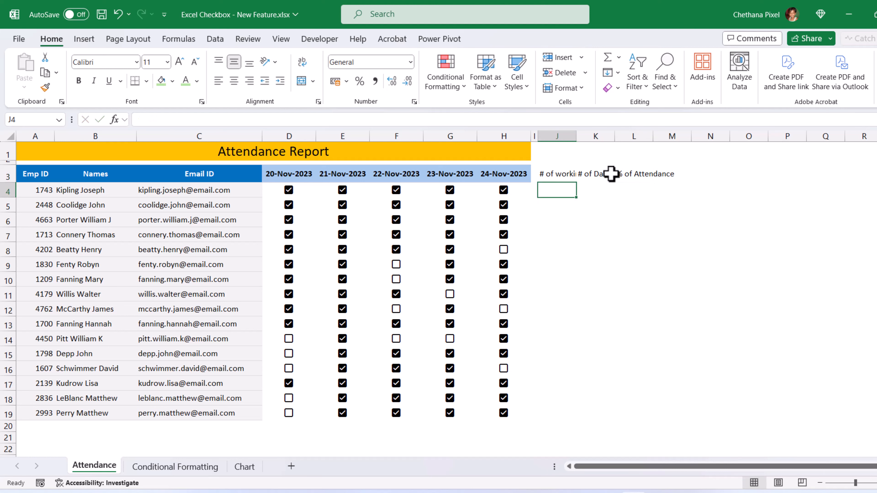
# Step: Wrap the J3:L3 headers, widen columns J:L and make row 3 taller
pyautogui.moveTo(562, 173); pyautogui.dragTo(634, 172)
pyautogui.hotkey('alt', 'h')
pyautogui.press('w')
pyautogui.moveTo(653, 136); pyautogui.dragTo(696, 136)
pyautogui.moveTo(8, 183); pyautogui.dragTo(8, 188)
pyautogui.click(563, 194)
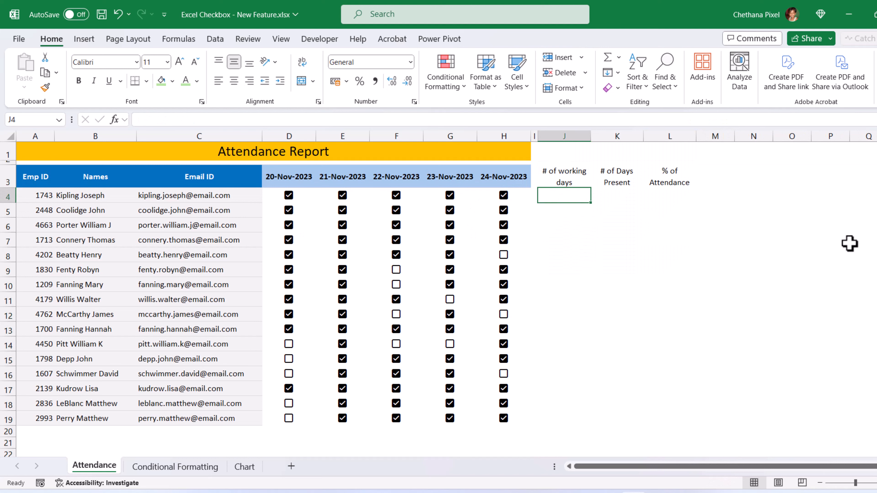
# Step: Enter =COUNTA(D4:H4) in J4 to count working days
pyautogui.write('=coun')
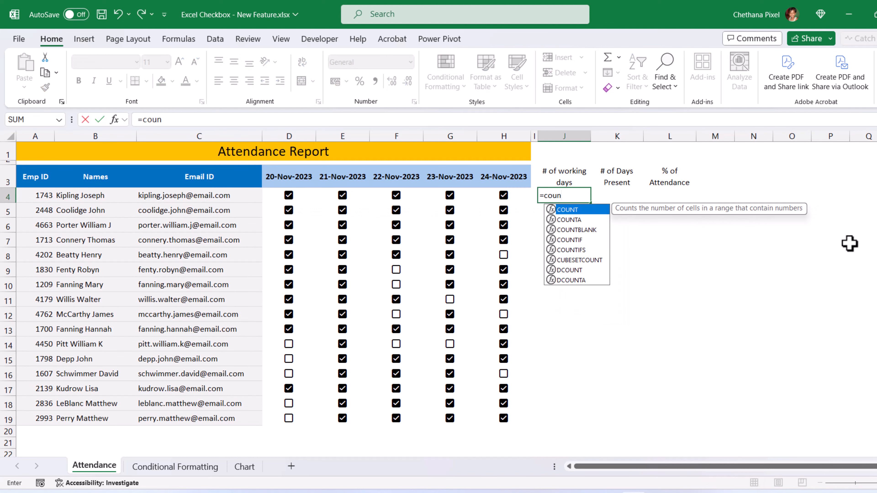
pyautogui.press('Down')
pyautogui.press('Tab')
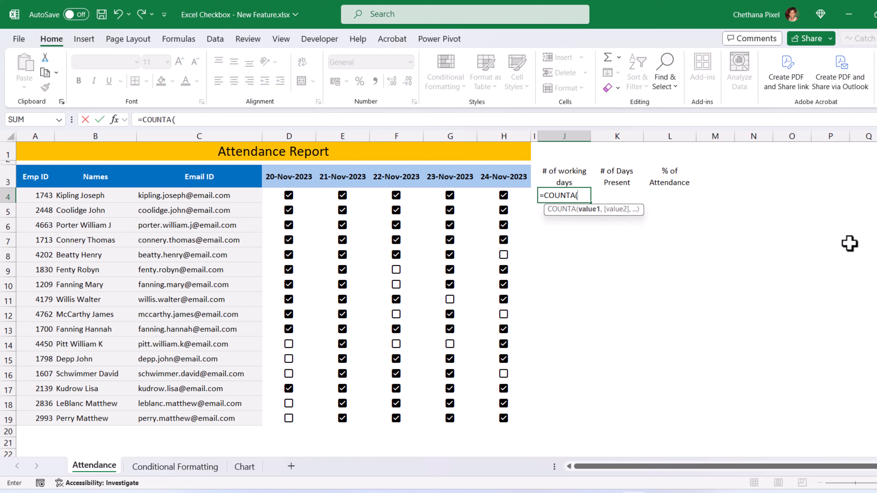
pyautogui.press('Left')
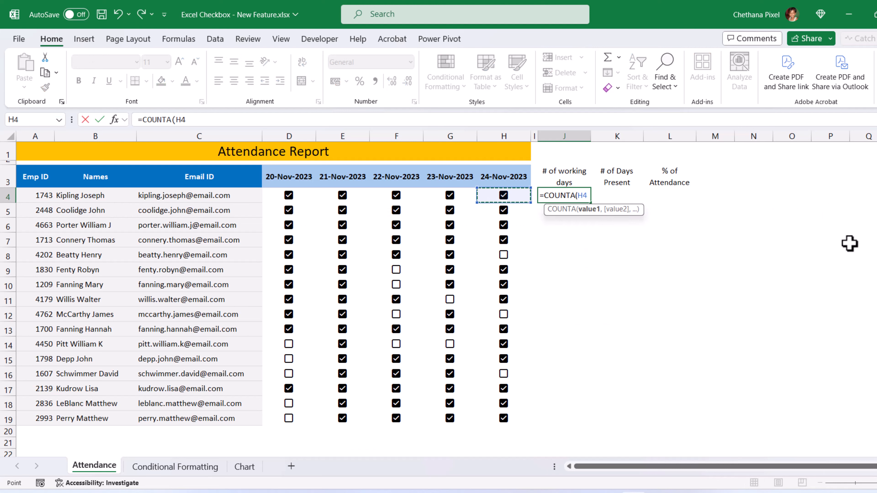
pyautogui.hotkey('shift', 'Left')
pyautogui.hotkey('shift', 'Left')
pyautogui.hotkey('shift', 'Left')
pyautogui.hotkey('shift', 'Left')
pyautogui.press('Return')
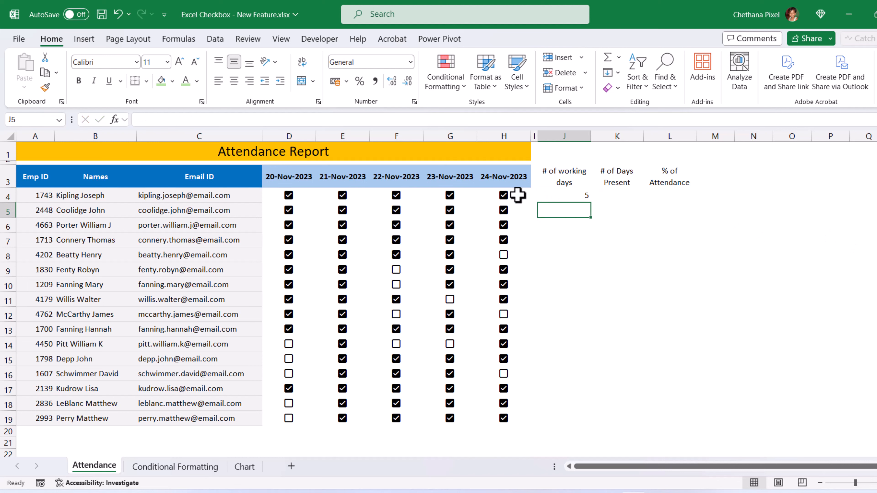
# Step: Fill the J4 working-days formula down to J19 and centre the counts
pyautogui.click(572, 195)
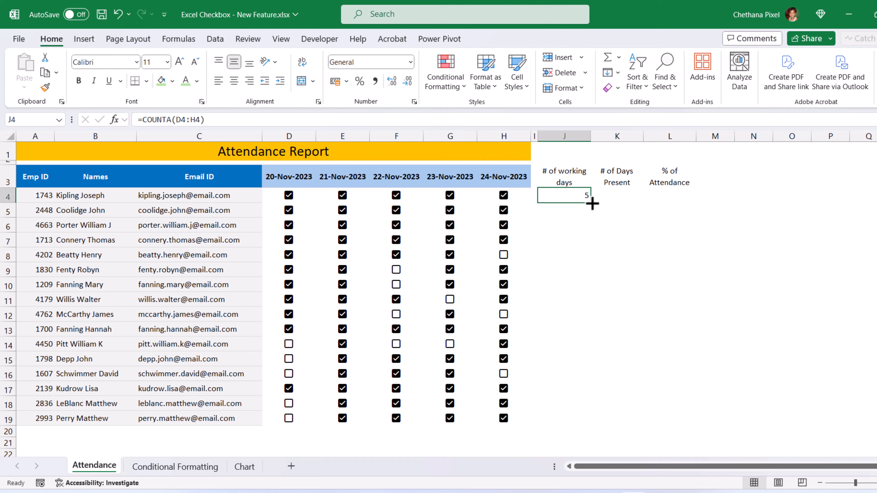
pyautogui.moveTo(591, 202); pyautogui.dragTo(592, 425)
pyautogui.hotkey('alt', 'h')
pyautogui.press('a')
pyautogui.press('c')
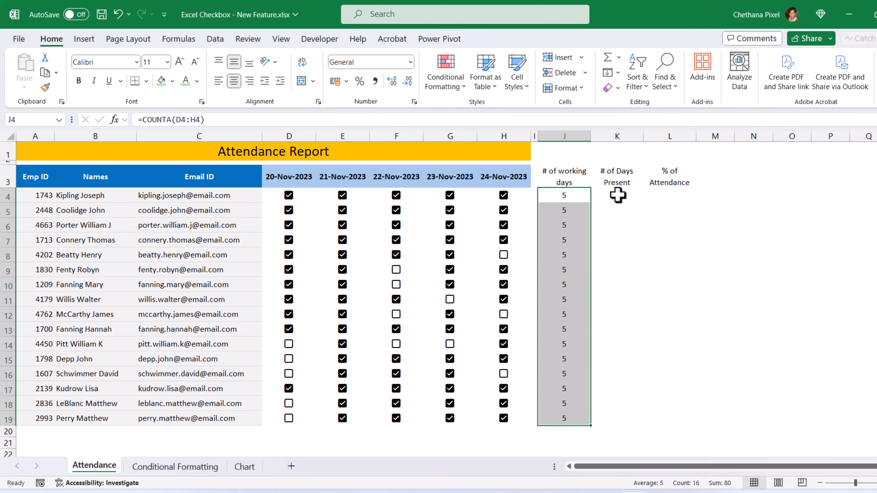
# Step: Start typing a =COUNTIF formula in K4
pyautogui.click(616, 194)
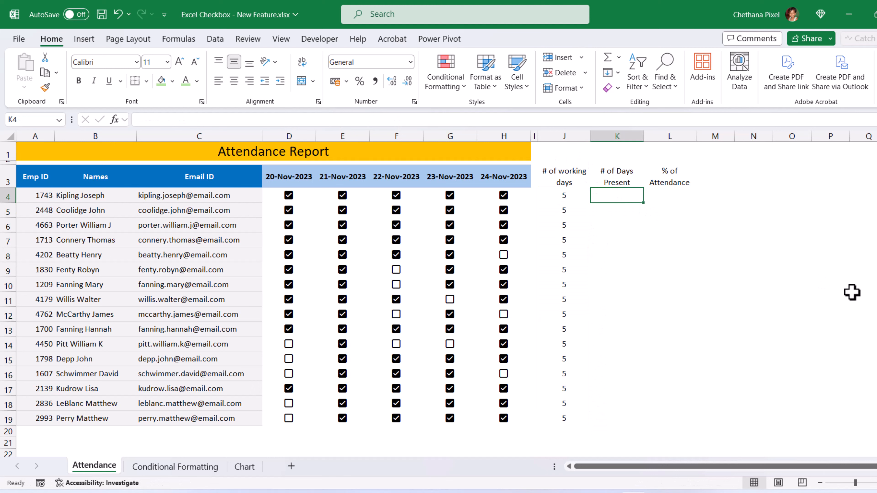
pyautogui.write('=couni')
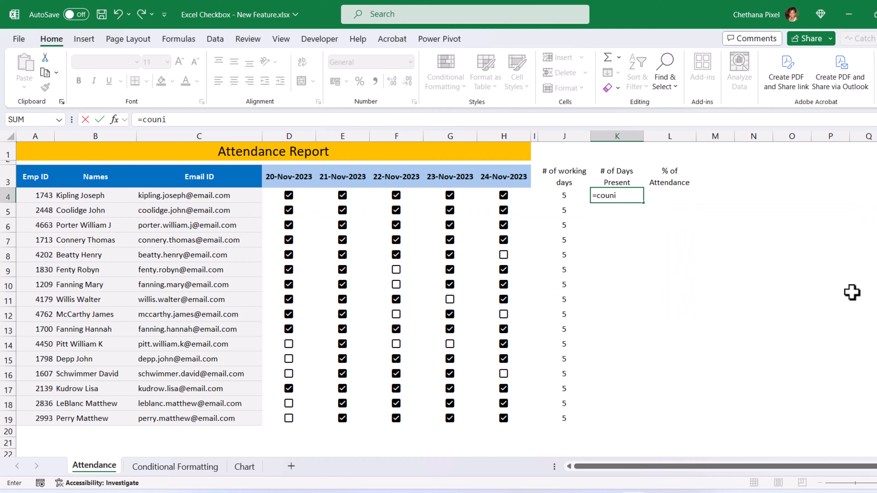
pyautogui.press('BackSpace')
pyautogui.press('BackSpace')
# Step: Complete K4 as =COUNTIF(D4:H4,TRUE) and fill it down to K19
pyautogui.write('ntif')
pyautogui.press('Tab')
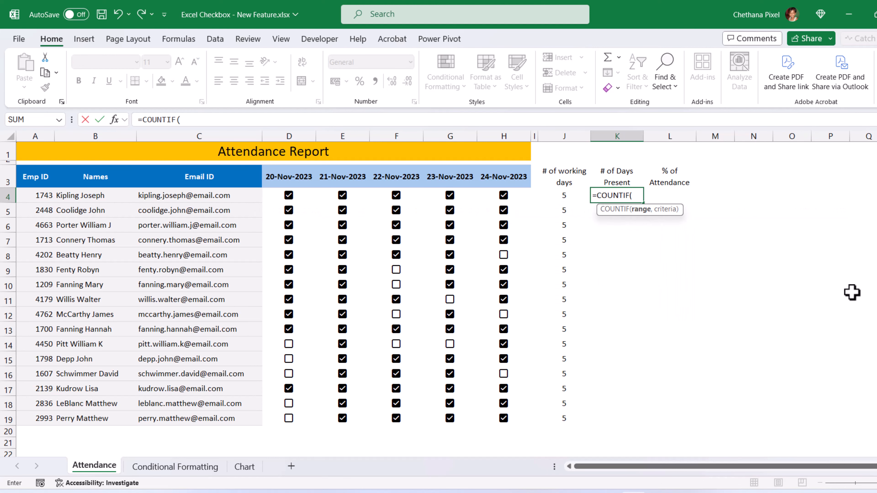
pyautogui.moveTo(303, 199); pyautogui.dragTo(484, 199)
pyautogui.write(',TRUE')
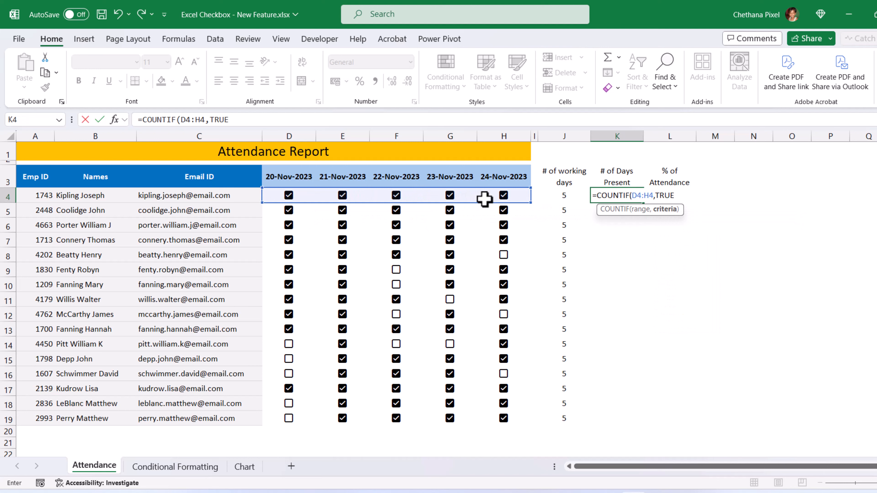
pyautogui.write(')')
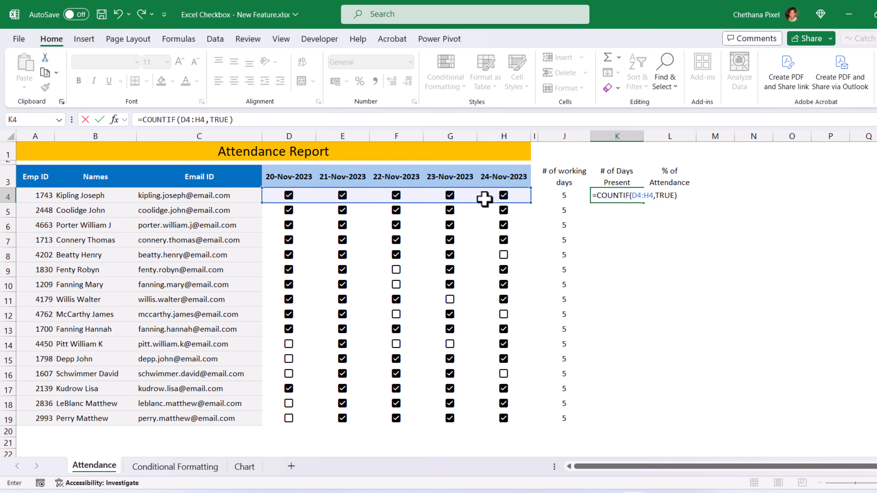
pyautogui.press('Return')
pyautogui.press('Up')
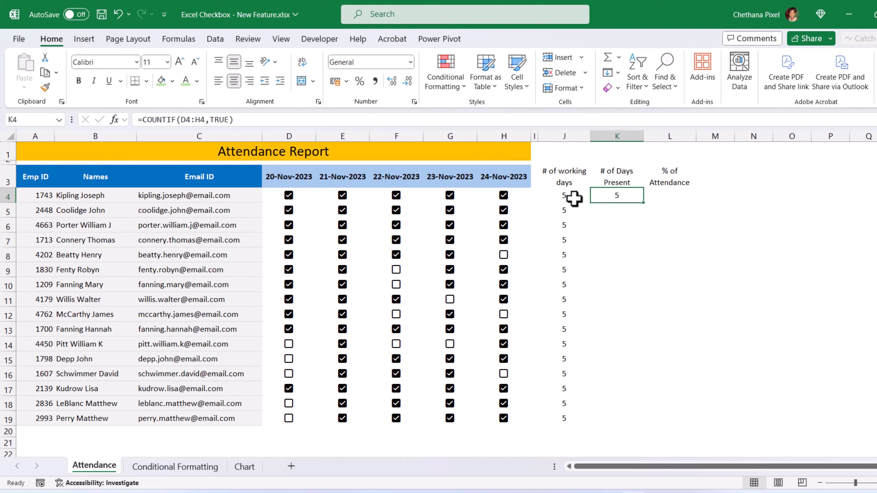
pyautogui.moveTo(644, 205); pyautogui.dragTo(651, 419)
pyautogui.click(623, 419)
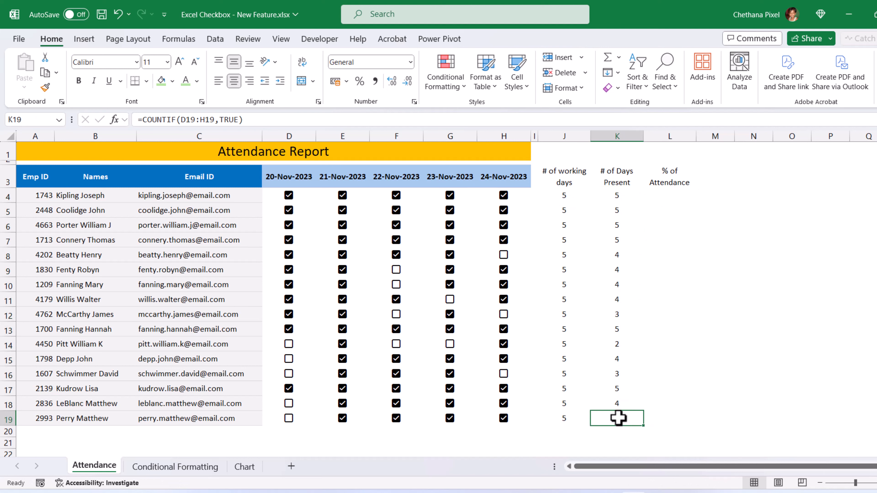
# Step: Enter =K4/J4 in L4 for the attendance percentage
pyautogui.click(673, 193)
pyautogui.write('=')
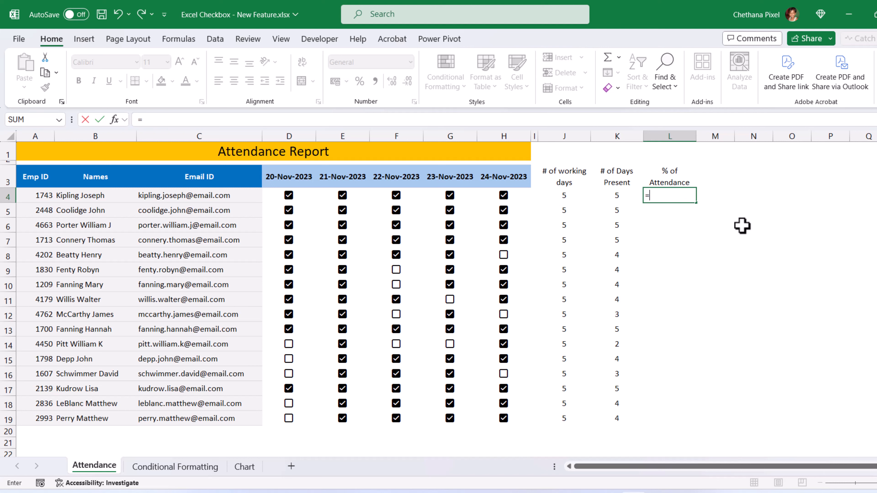
pyautogui.press('Left')
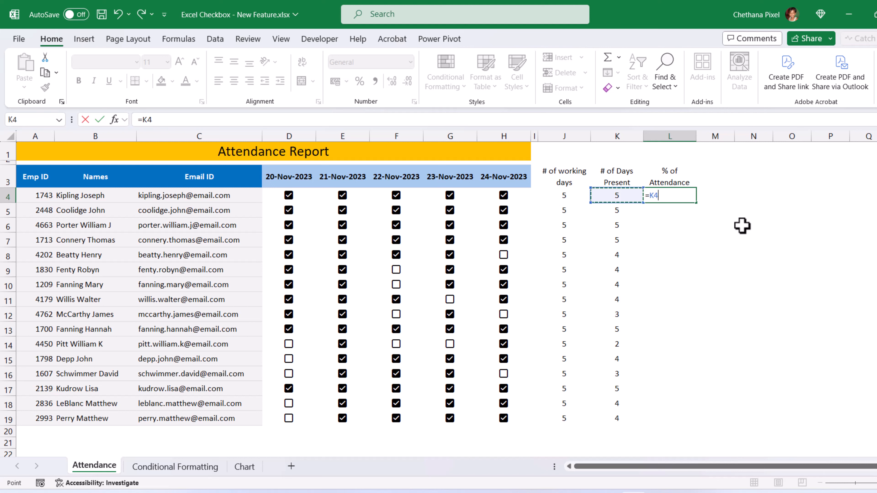
pyautogui.write('/')
pyautogui.press('Left')
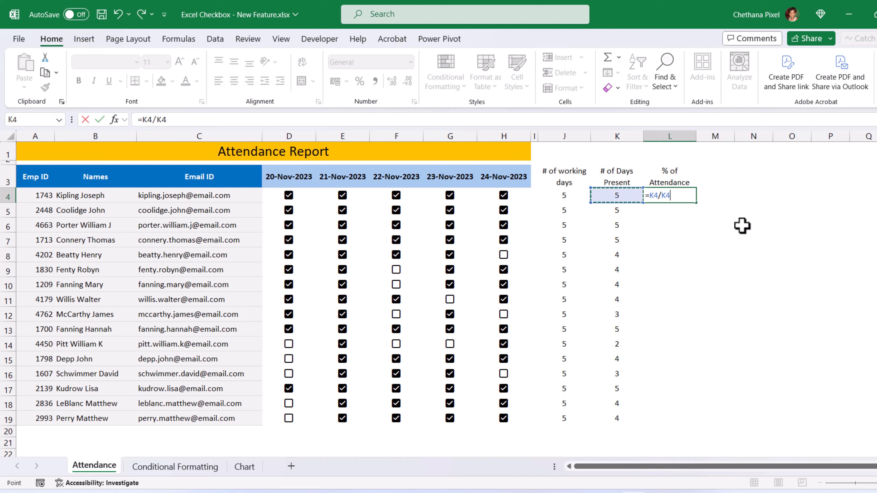
pyautogui.press('Left')
pyautogui.press('Return')
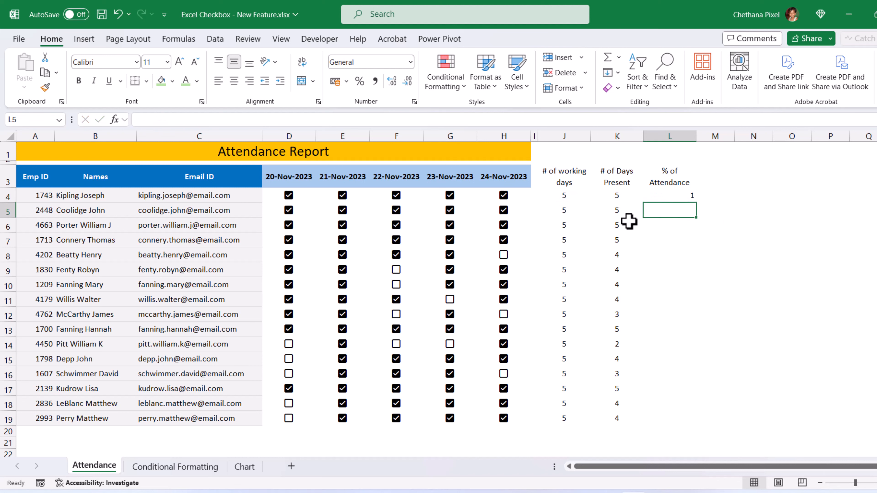
# Step: Fill the L4 formula down to L19 and format it as Percent Style
pyautogui.click(671, 194)
pyautogui.moveTo(697, 203); pyautogui.dragTo(706, 422)
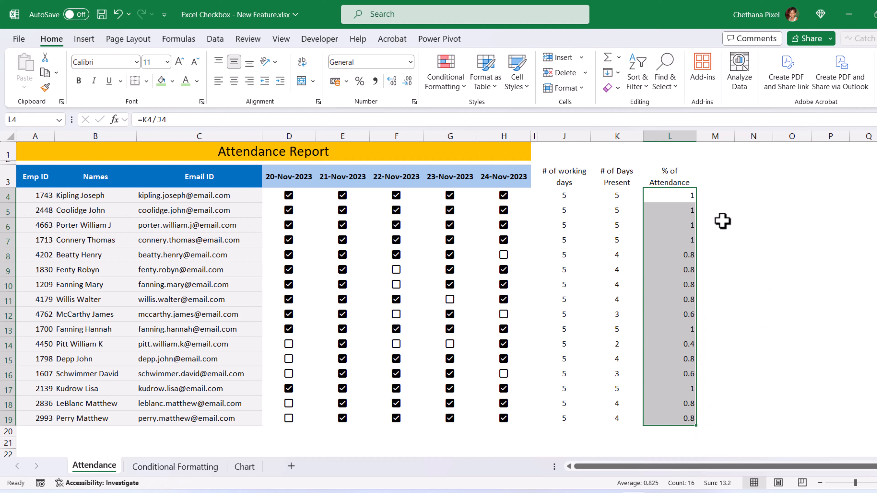
pyautogui.click(359, 82)
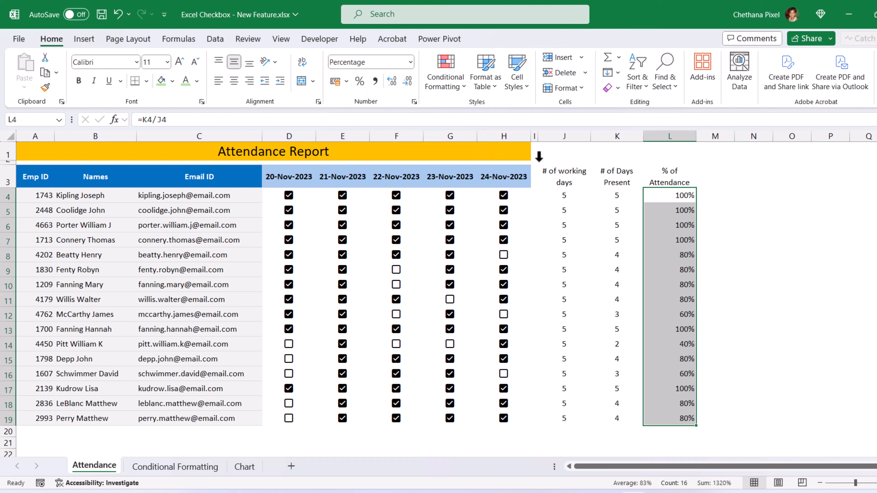
pyautogui.click(675, 195)
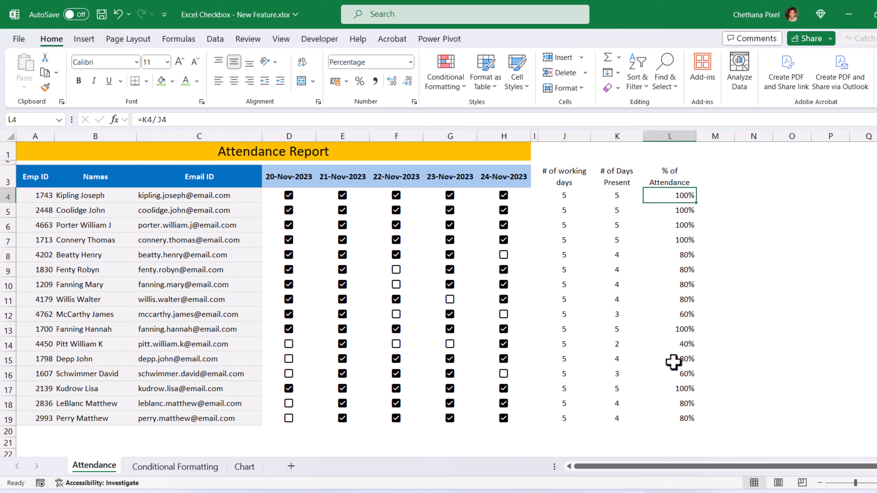
pyautogui.click(680, 416)
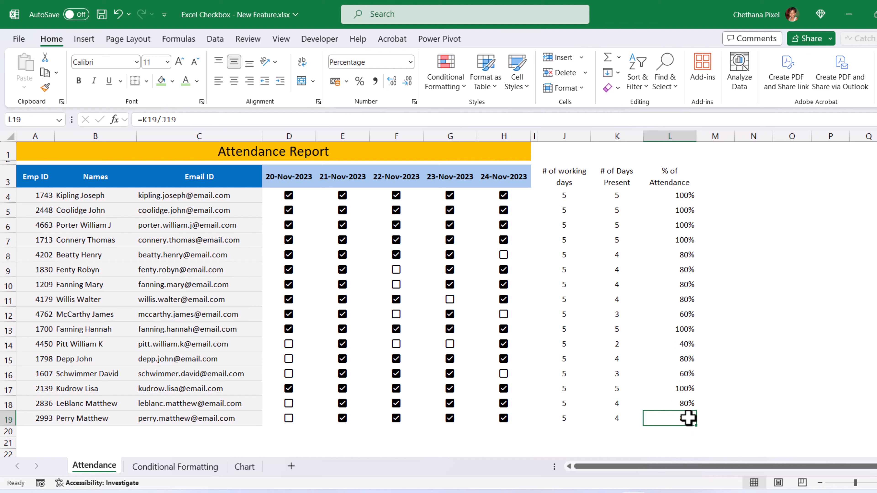
# Step: Give the J3:L3 summary headers a light green fill and bold text
pyautogui.moveTo(564, 176); pyautogui.dragTo(670, 177)
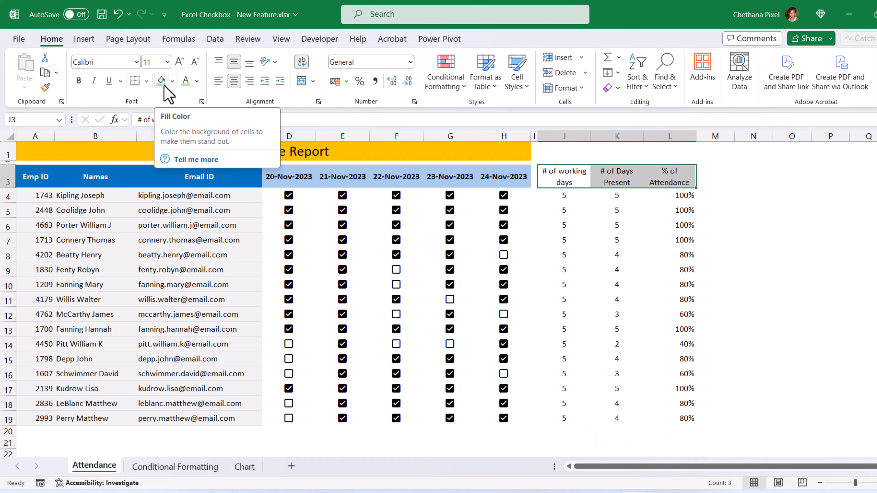
pyautogui.click(164, 85)
pyautogui.hotkey('ctrl', 'b')
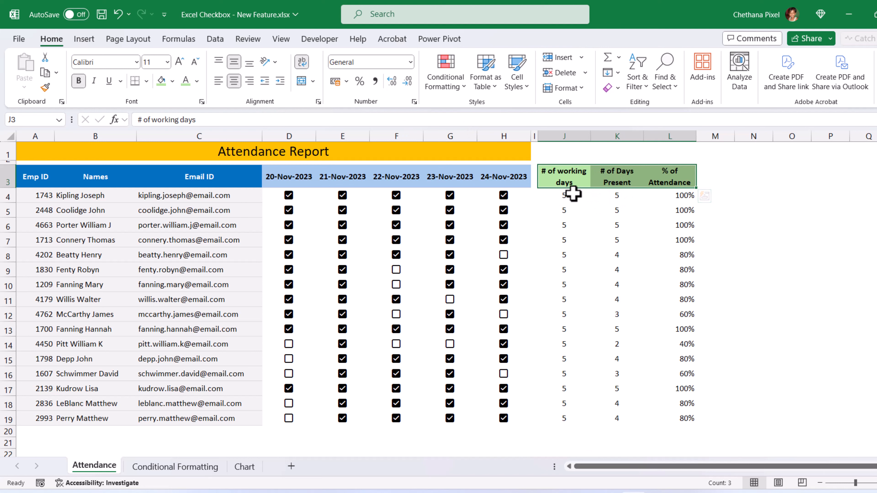
pyautogui.click(288, 442)
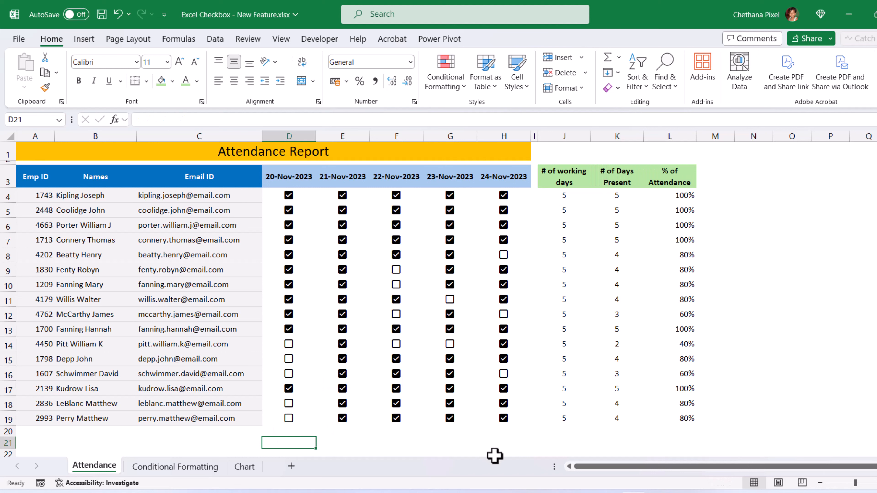
# Step: Enter =COUNTIF(D4:D19,TRUE)/COUNTA(D4:D19) in D21 for the first date's attendance rate
pyautogui.write('=')
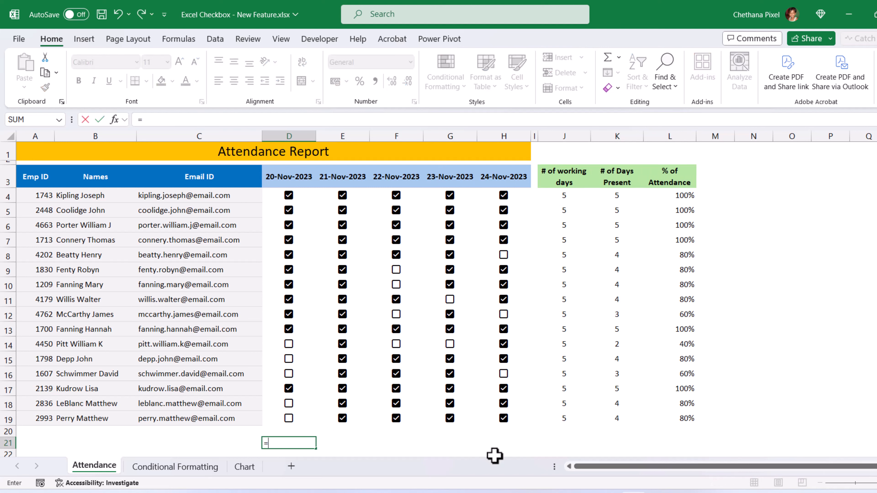
pyautogui.write('cou')
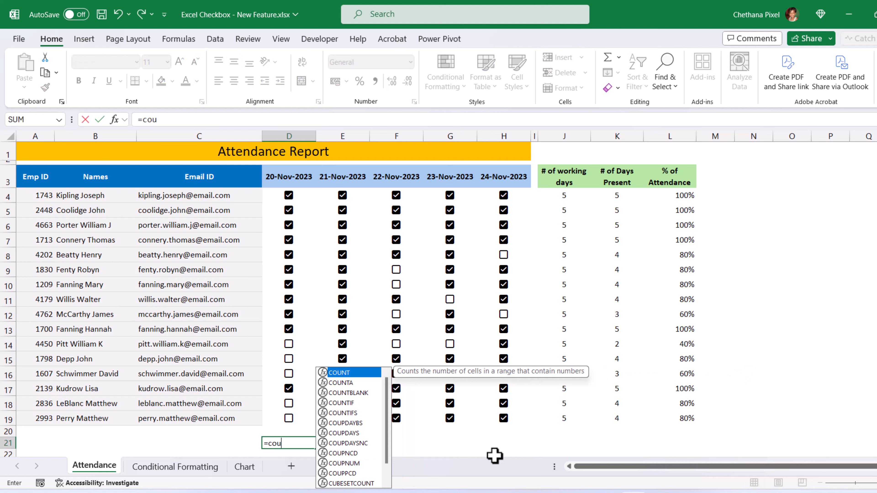
pyautogui.press('Down')
pyautogui.press('Down')
pyautogui.press('Down')
pyautogui.press('Tab')
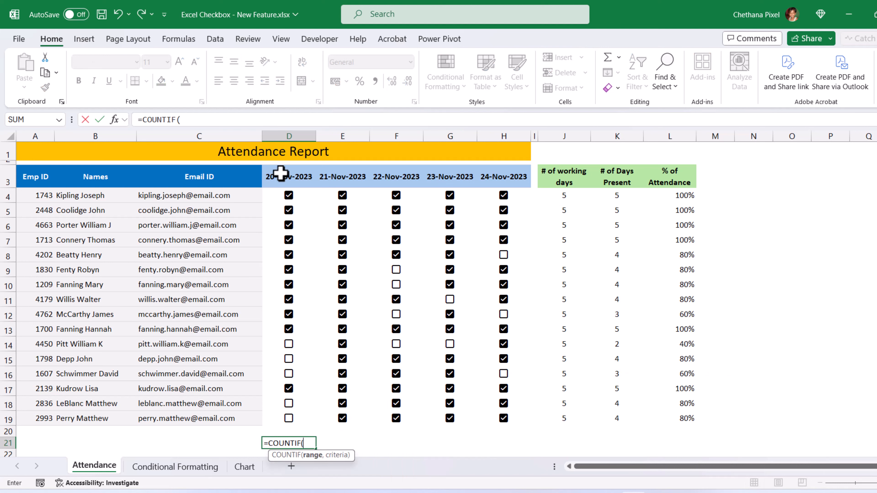
pyautogui.moveTo(279, 196); pyautogui.dragTo(285, 429)
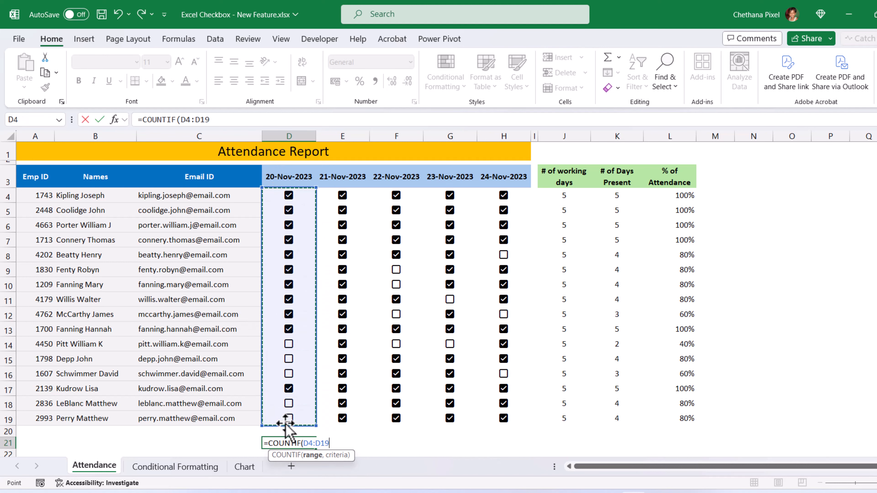
pyautogui.write(',TRUE')
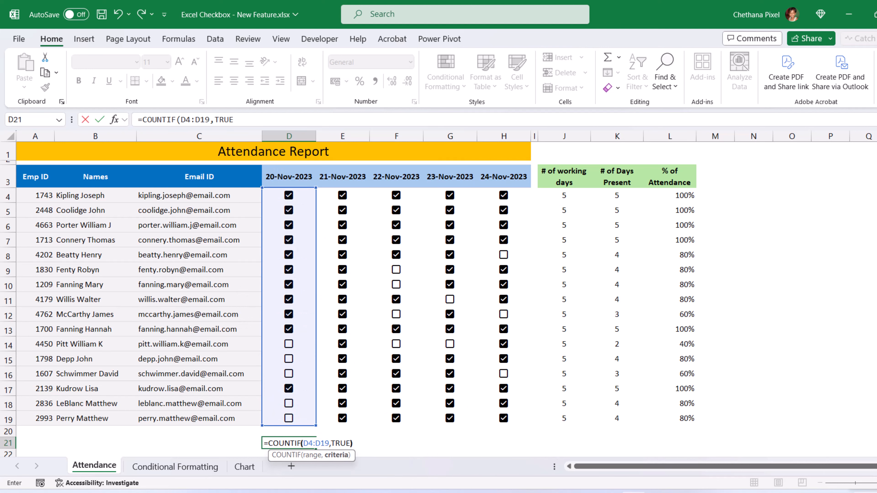
pyautogui.write(')/')
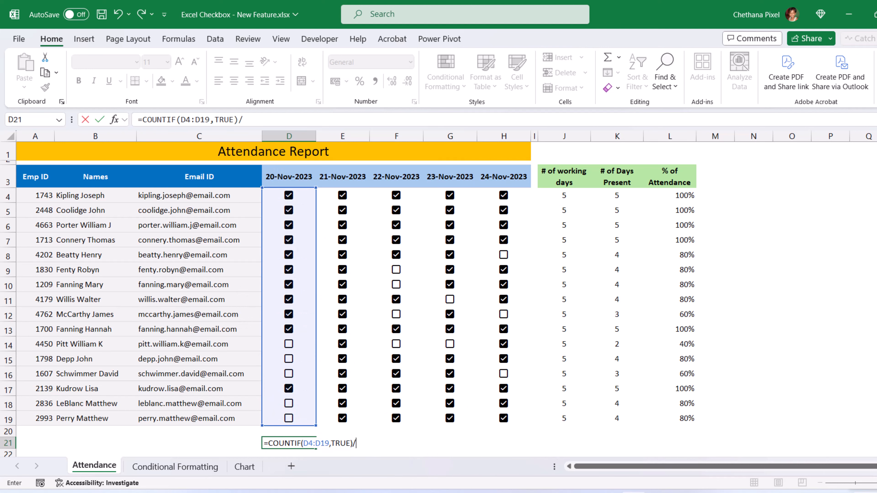
pyautogui.write('counta')
pyautogui.press('Tab')
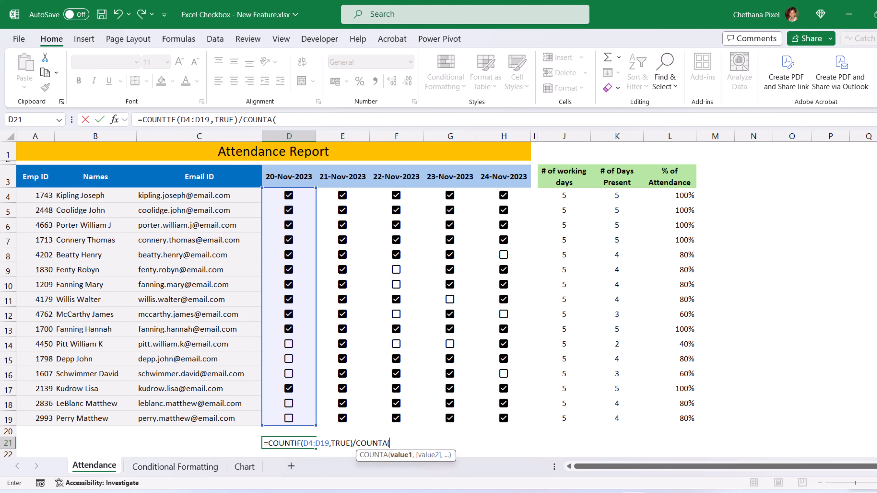
pyautogui.moveTo(304, 418); pyautogui.dragTo(307, 196)
pyautogui.write(')')
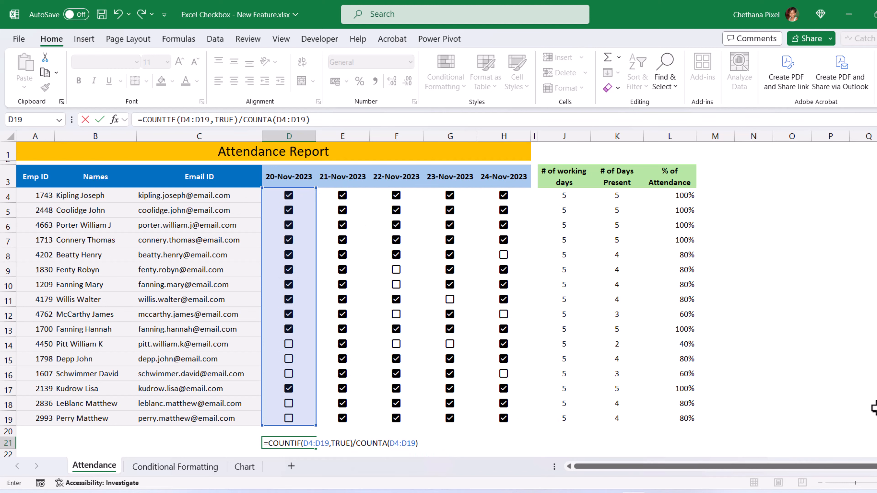
pyautogui.press('Return')
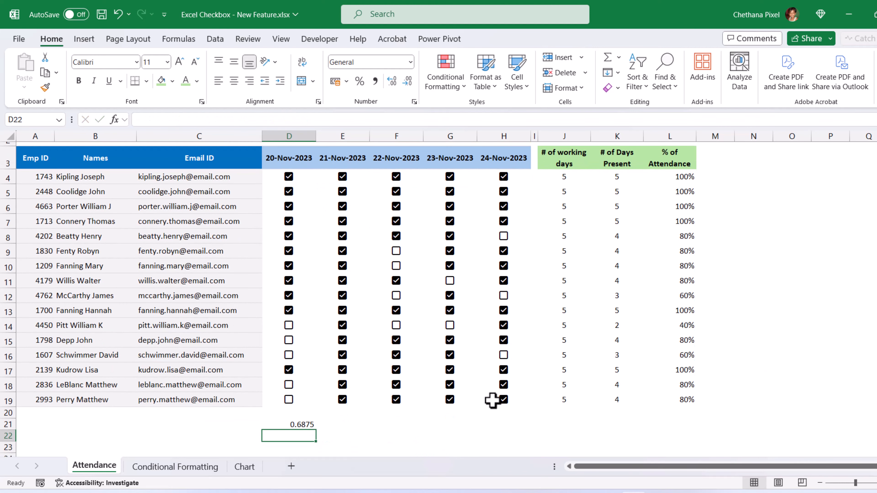
# Step: Fill the rate formula across to H21 and format it as percentages with two decimals
pyautogui.click(288, 424)
pyautogui.moveTo(317, 431); pyautogui.dragTo(510, 432)
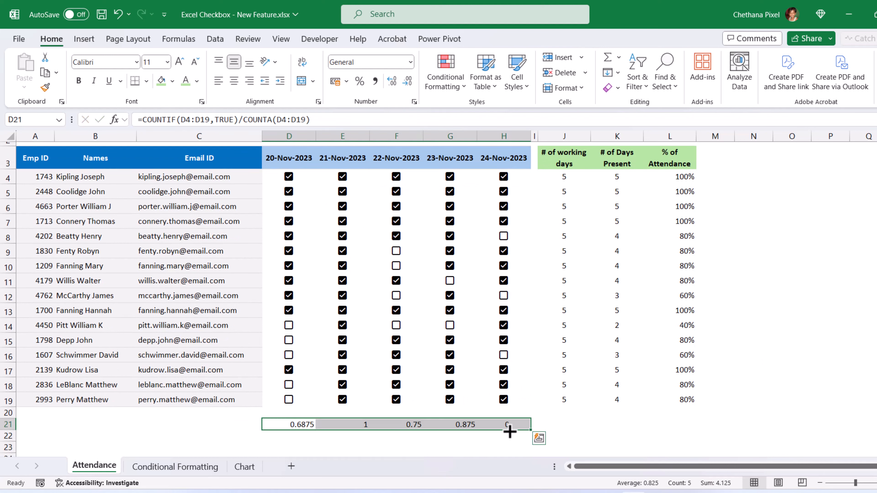
pyautogui.click(359, 81)
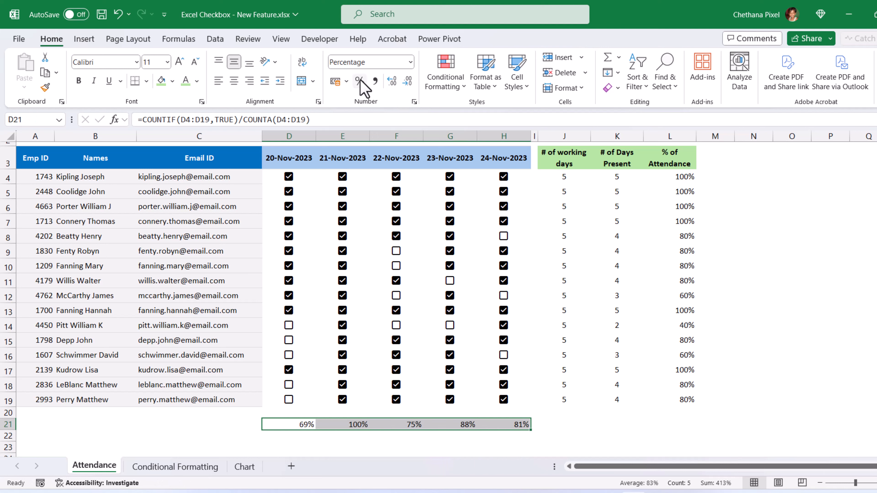
pyautogui.click(390, 81)
pyautogui.click(391, 82)
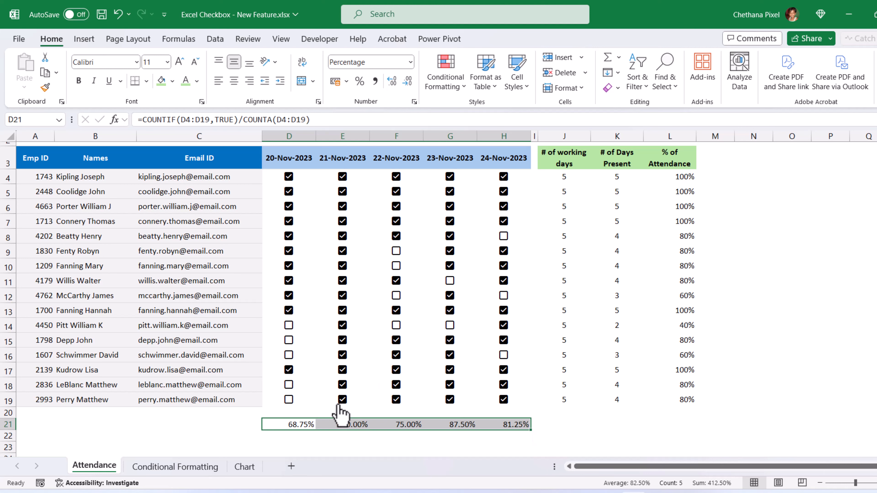
pyautogui.scroll(1, 328, 277)
pyautogui.click(311, 196)
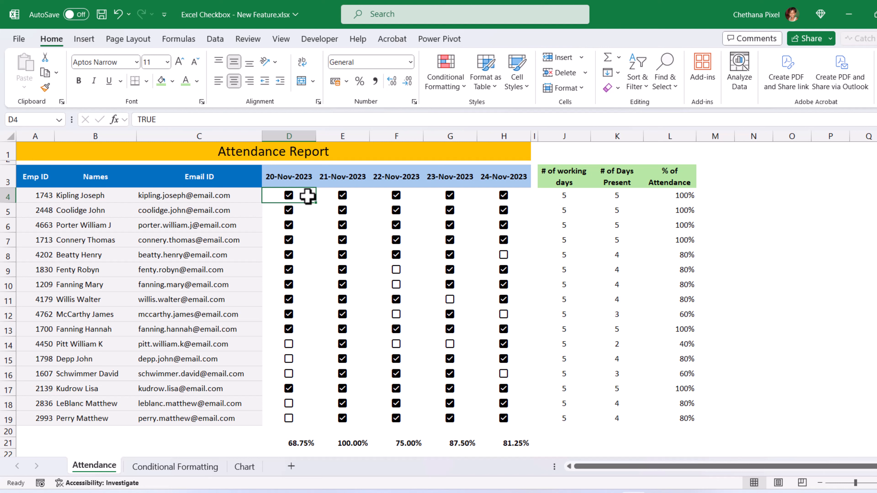
# Step: Select D4:H19 and start a new Cell Value equal to TRUE rule
pyautogui.moveTo(307, 196); pyautogui.dragTo(505, 418)
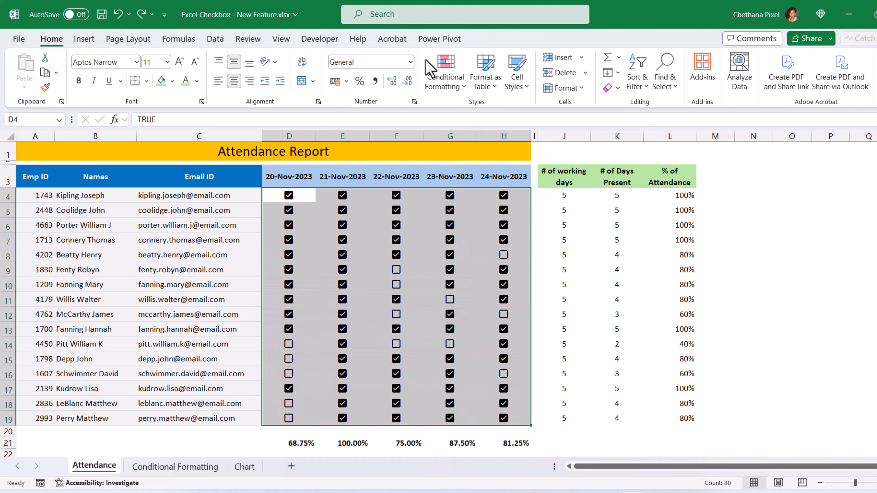
pyautogui.click(457, 86)
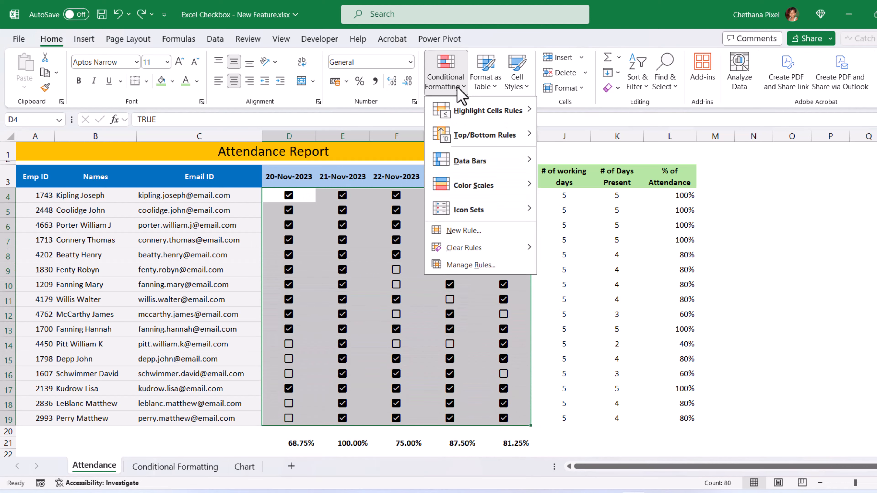
pyautogui.click(459, 266)
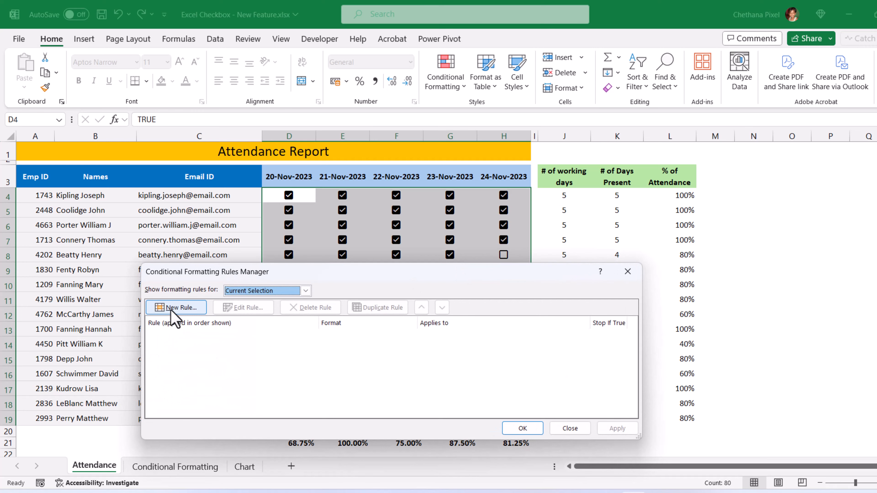
pyautogui.click(174, 308)
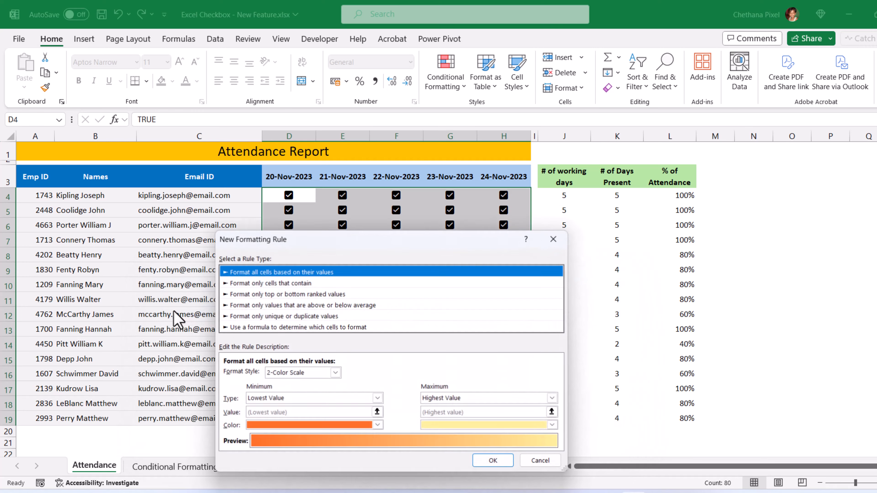
pyautogui.click(276, 283)
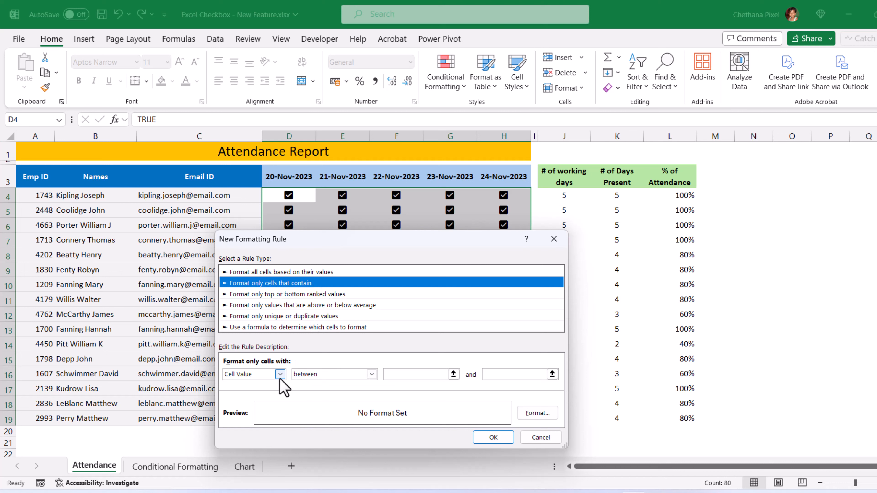
pyautogui.click(311, 375)
pyautogui.click(311, 401)
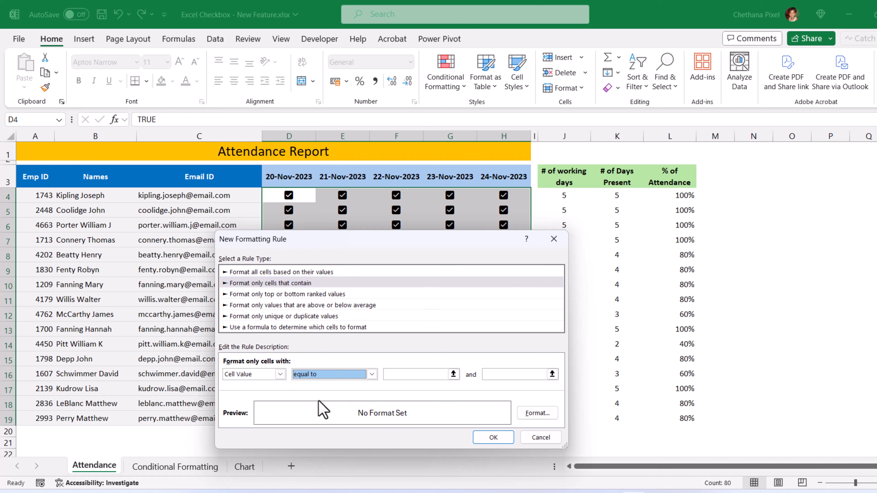
pyautogui.click(410, 374)
pyautogui.write('true')
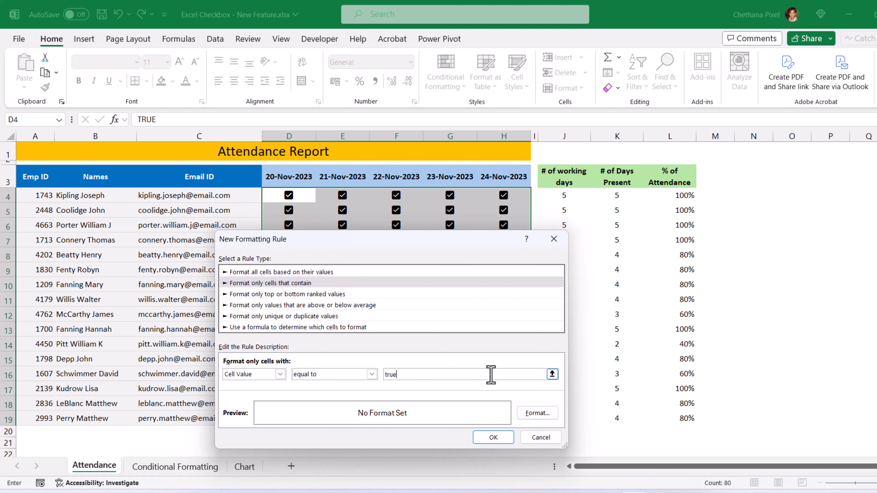
# Step: Give the TRUE rule a dark green font and add it to the rule list
pyautogui.click(535, 413)
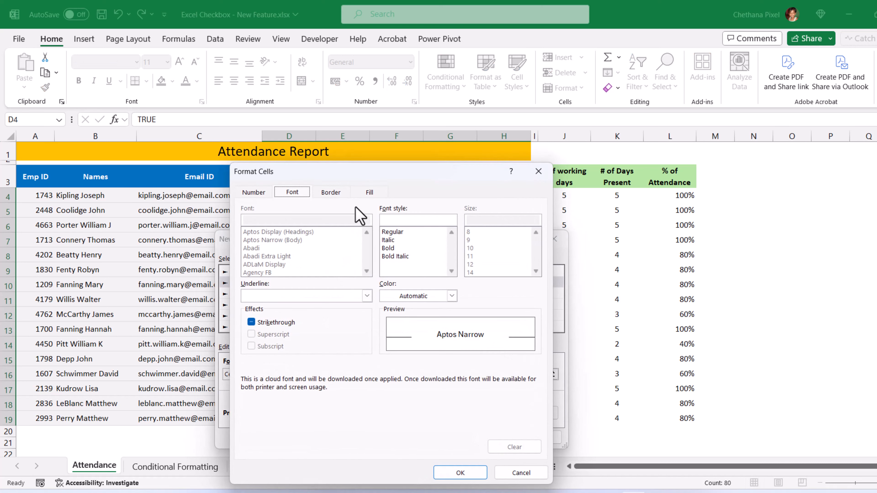
pyautogui.click(408, 295)
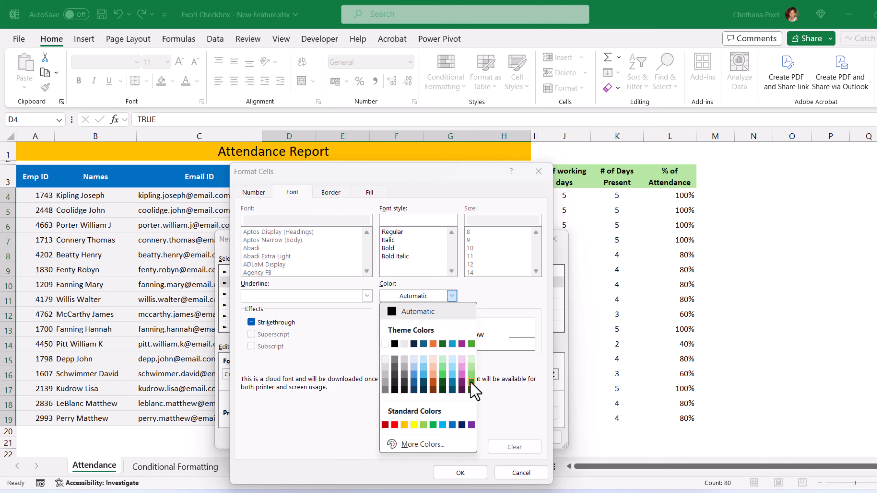
pyautogui.click(471, 382)
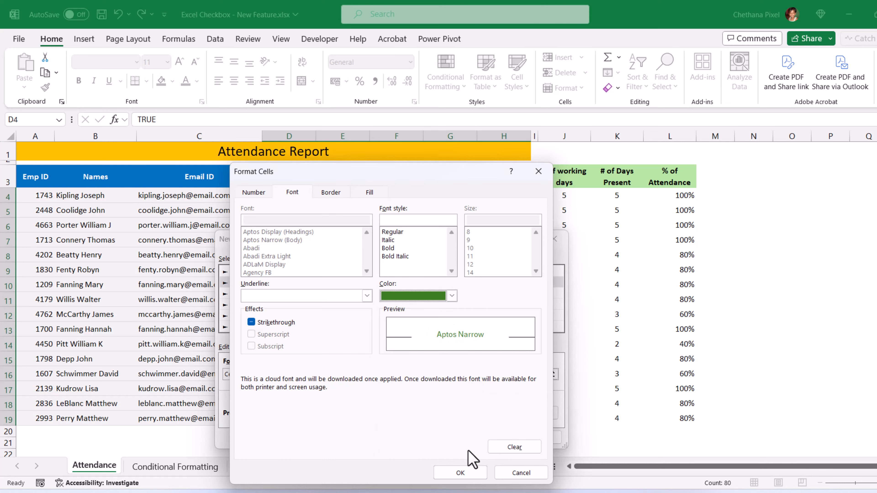
pyautogui.click(458, 478)
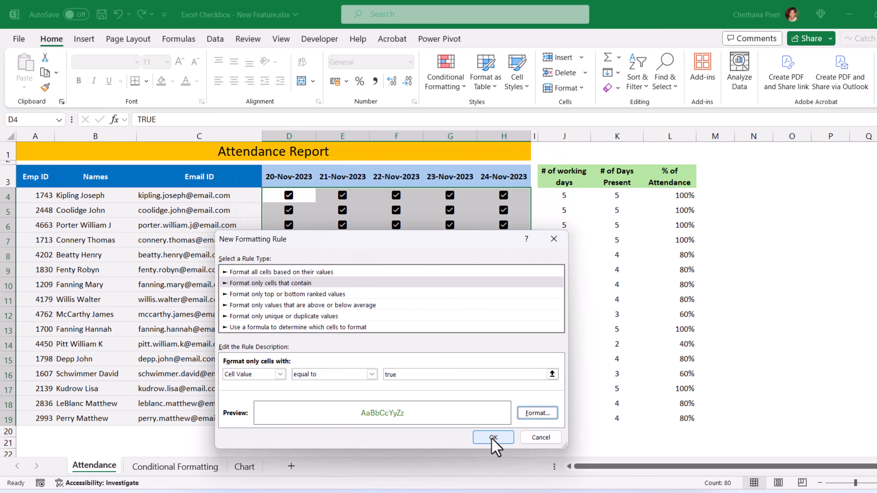
pyautogui.click(499, 442)
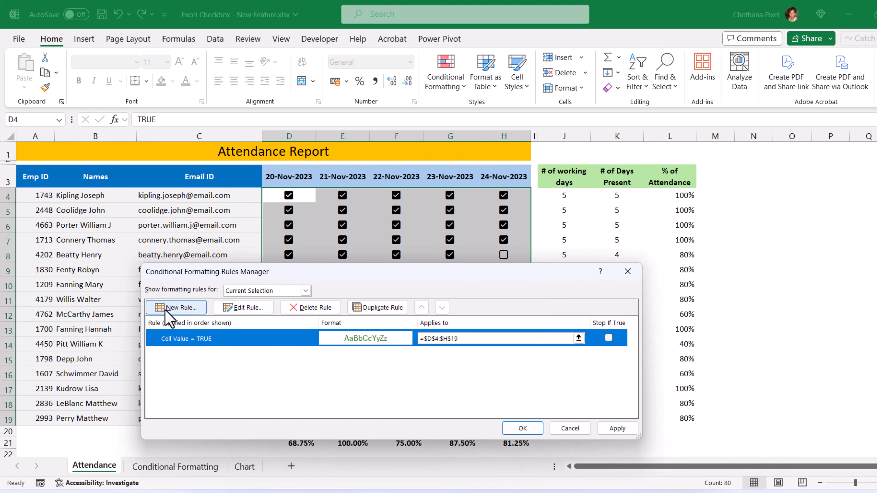
# Step: Start a second Cell Value rule matching cells equal to FALSE
pyautogui.click(168, 313)
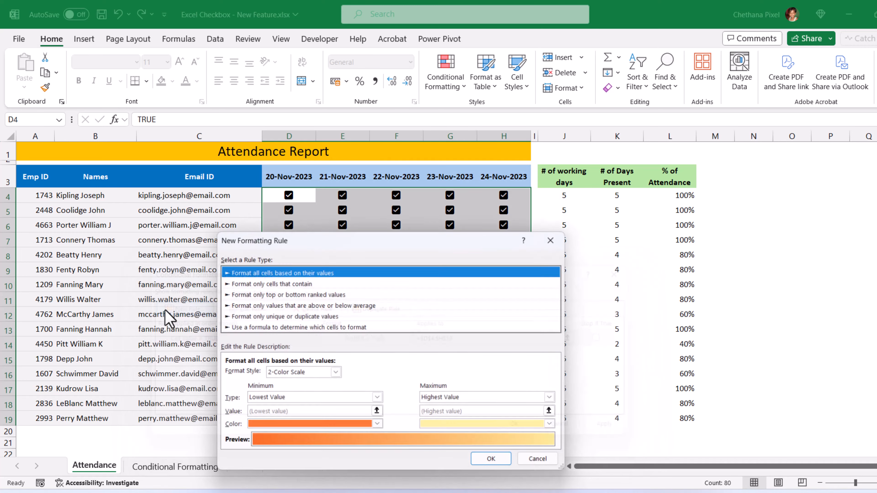
pyautogui.click(269, 283)
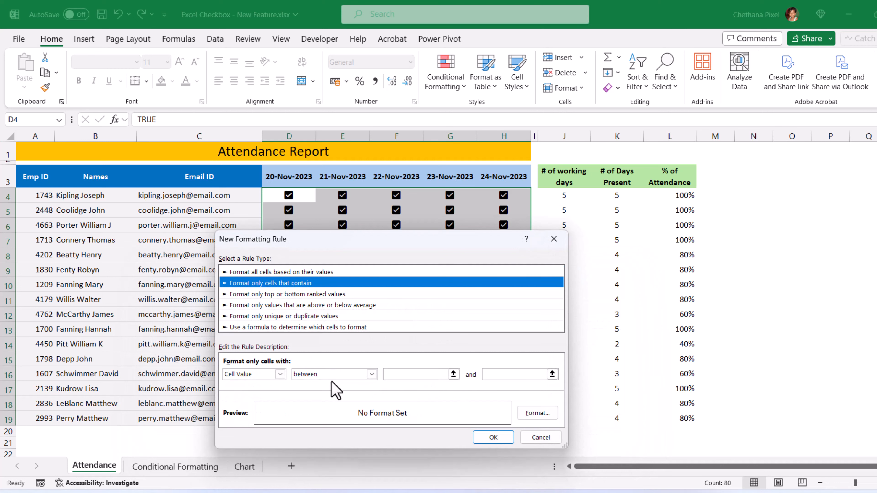
pyautogui.click(323, 374)
pyautogui.click(324, 401)
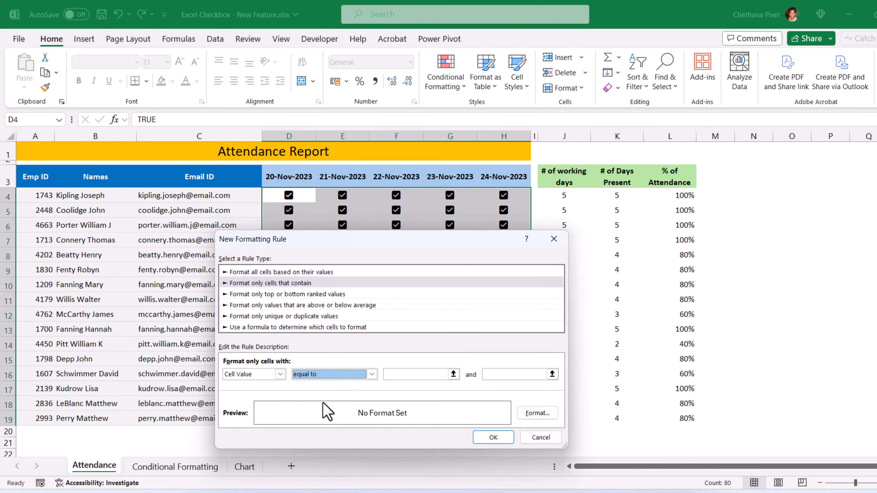
pyautogui.click(416, 375)
pyautogui.write('false')
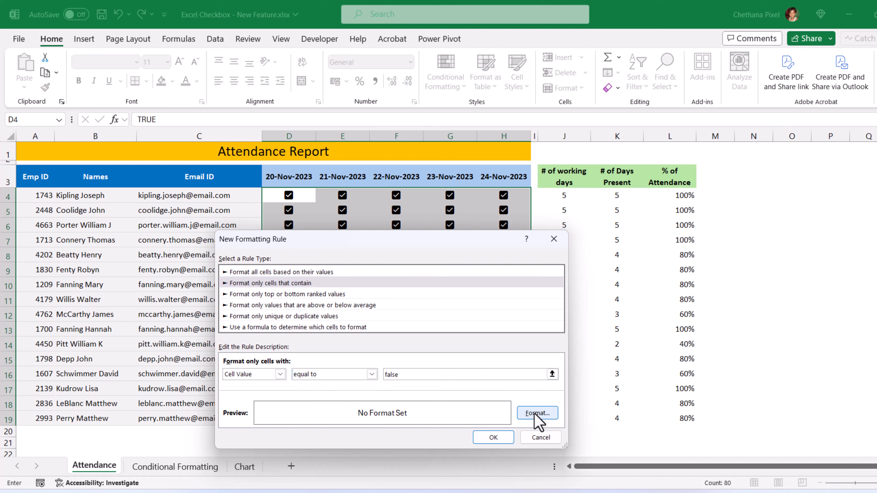
# Step: Give the FALSE rule a red font and apply both rules to D4:H19
pyautogui.click(535, 414)
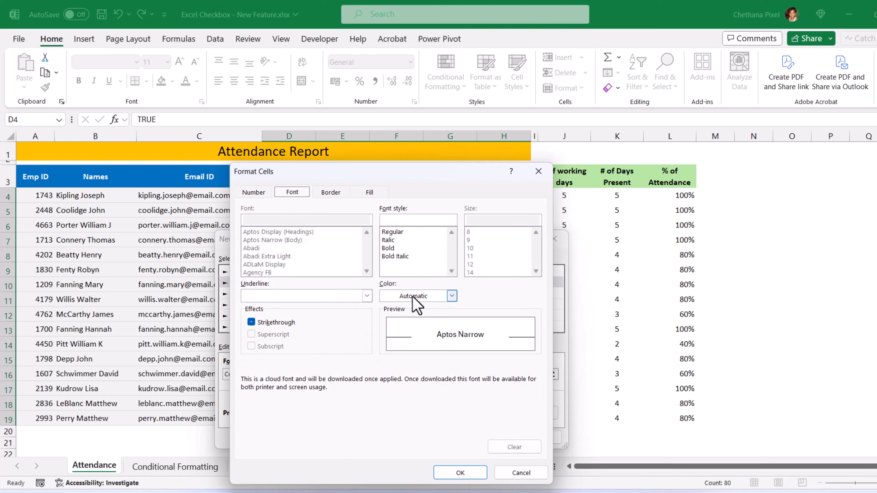
pyautogui.click(419, 296)
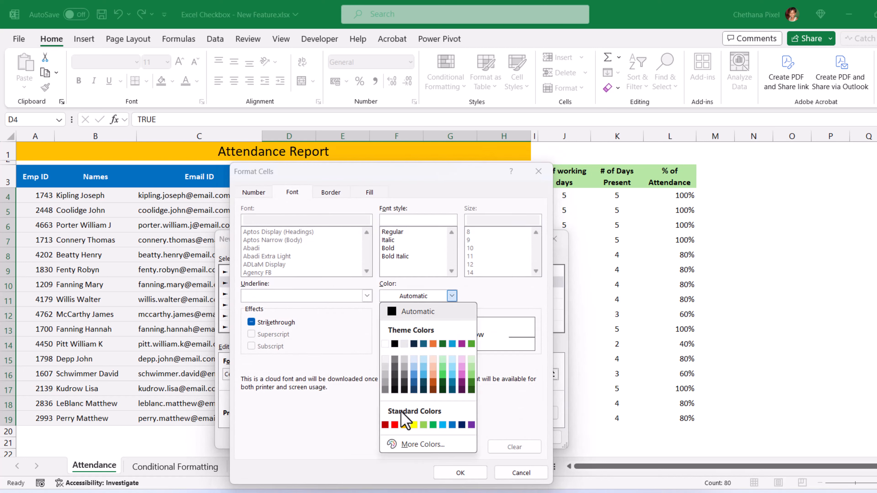
pyautogui.click(395, 425)
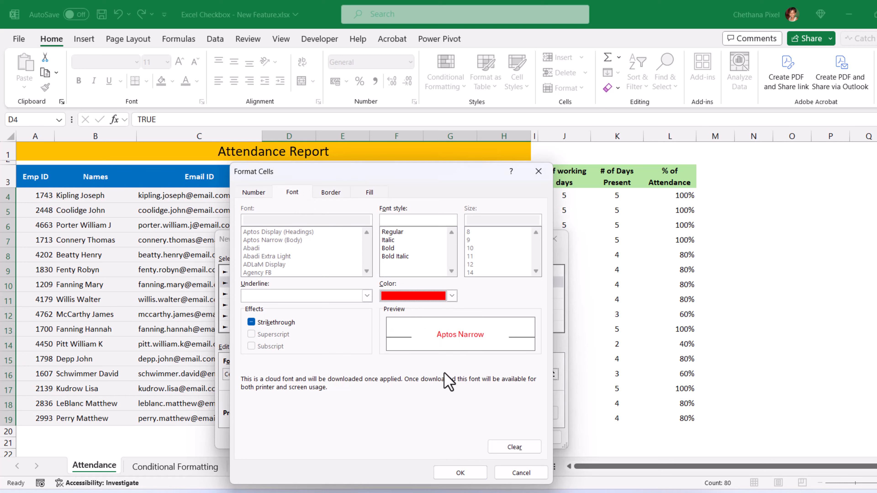
pyautogui.click(461, 473)
pyautogui.click(503, 436)
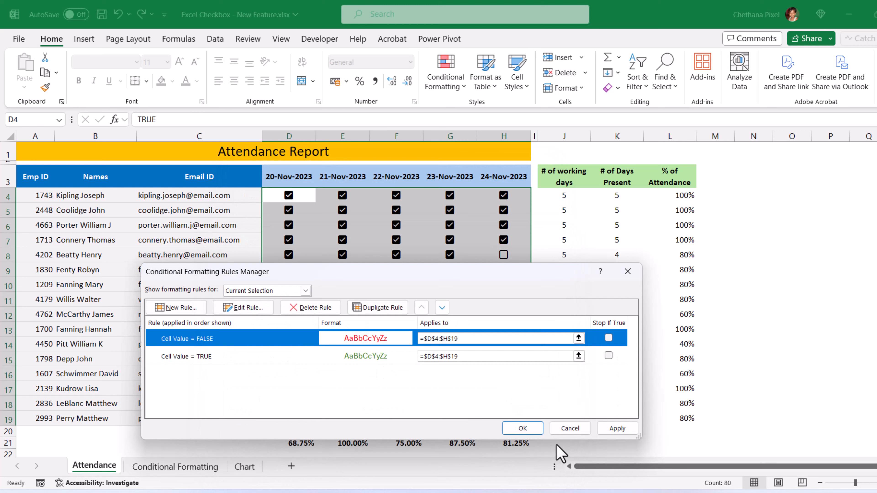
pyautogui.click(523, 429)
pyautogui.click(450, 299)
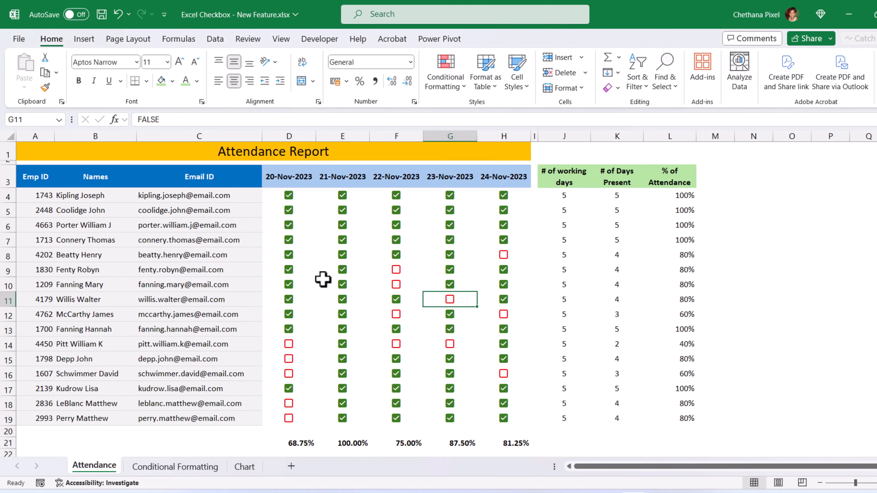
# Step: Untick the D6 checkbox to confirm it turns red
pyautogui.click(289, 226)
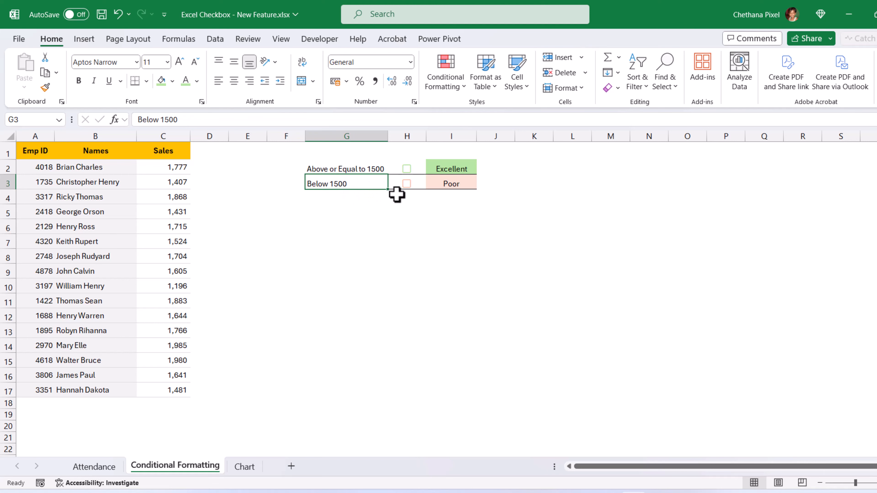
# Step: Select sales figures C2:C17 and start a new formula-based conditional formatting rule
pyautogui.click(407, 169)
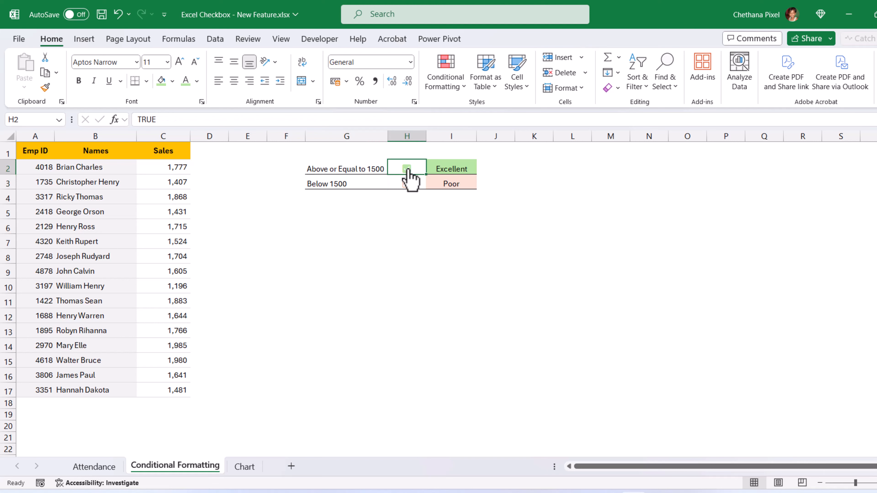
pyautogui.moveTo(364, 169); pyautogui.dragTo(419, 184)
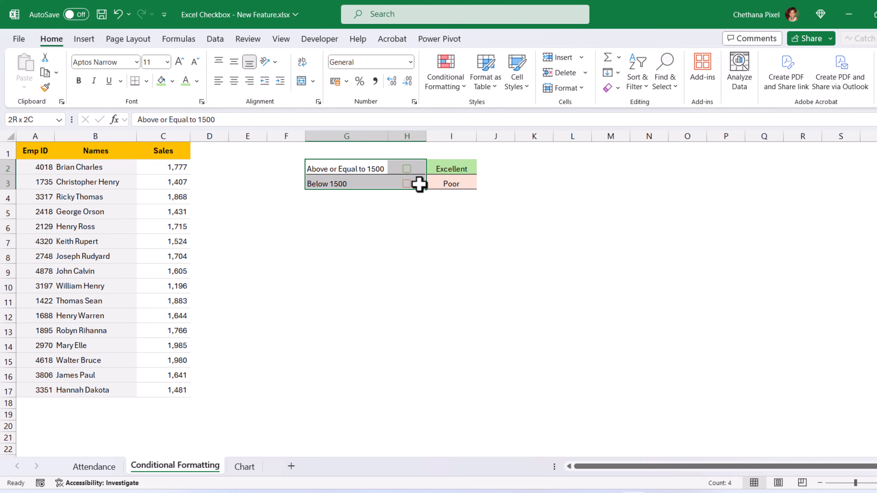
pyautogui.click(412, 168)
pyautogui.moveTo(157, 169); pyautogui.dragTo(170, 390)
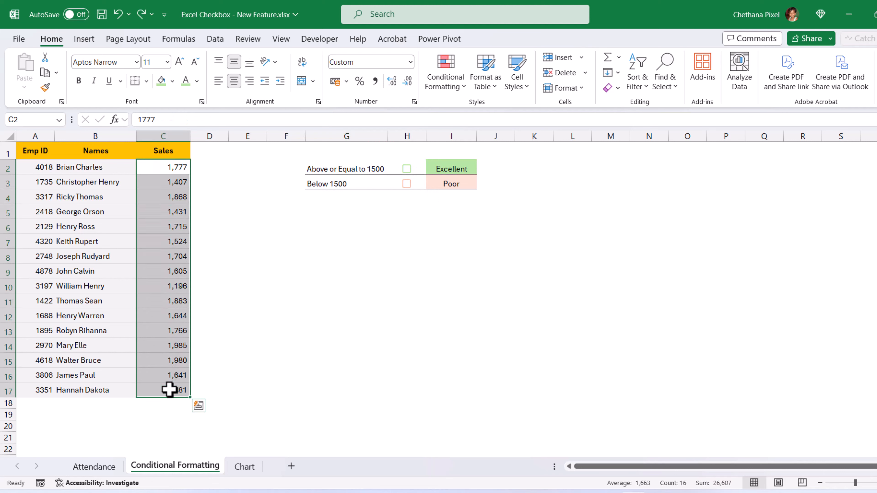
pyautogui.click(452, 86)
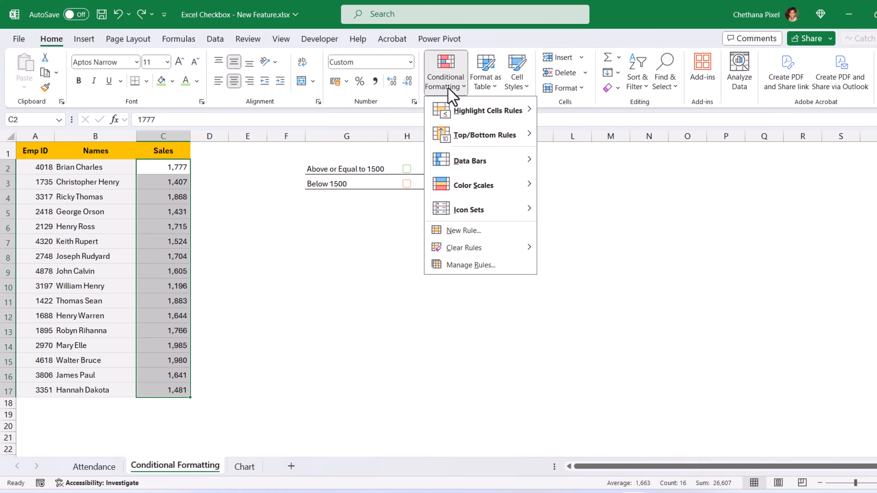
pyautogui.click(458, 268)
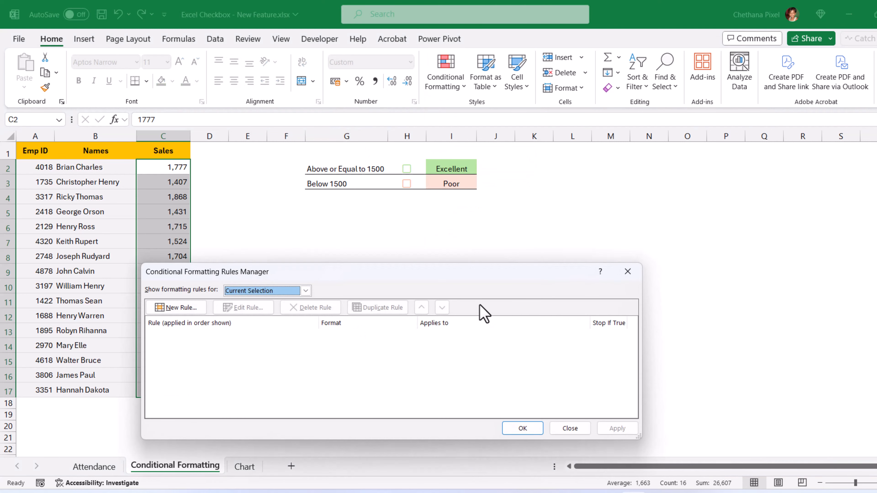
pyautogui.click(166, 310)
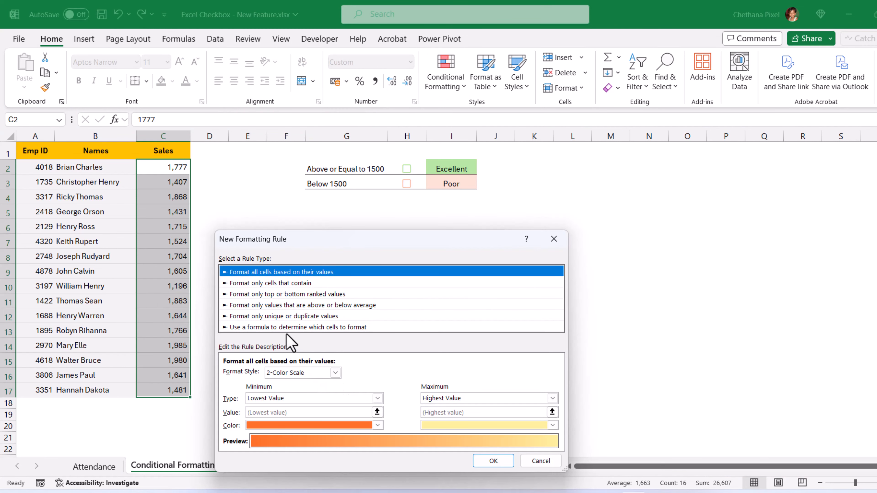
pyautogui.click(271, 328)
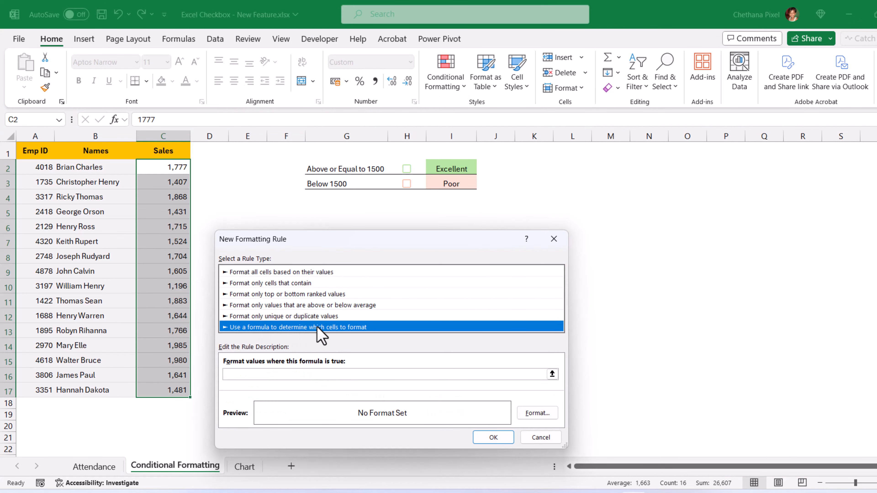
# Step: Enter the rule formula =AND($H$2=TRUE,$C2>=1500)
pyautogui.click(269, 375)
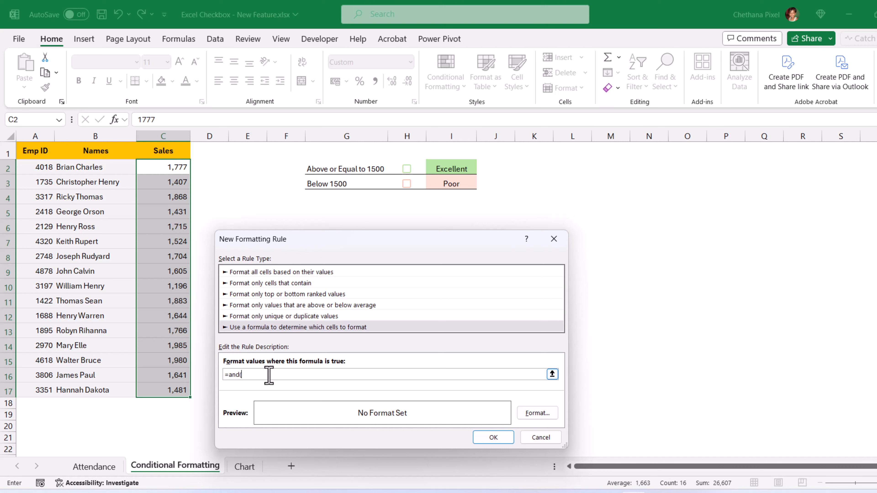
pyautogui.click(417, 168)
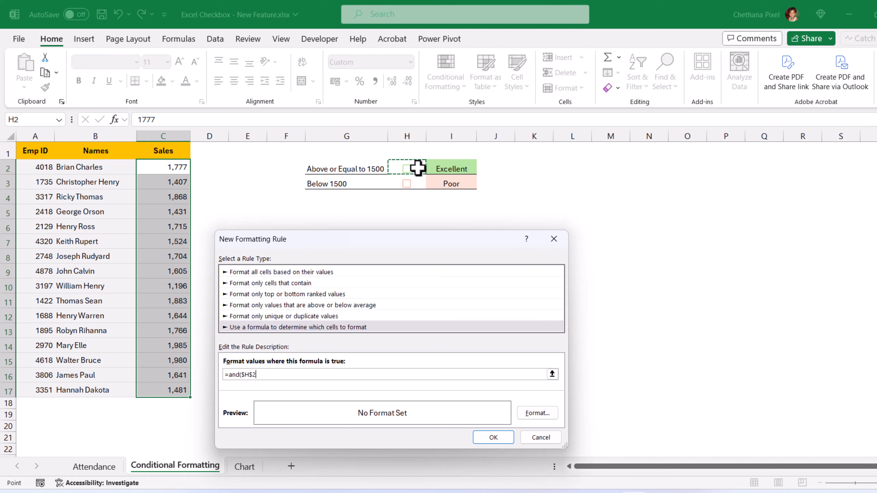
pyautogui.write('=true,')
pyautogui.click(160, 169)
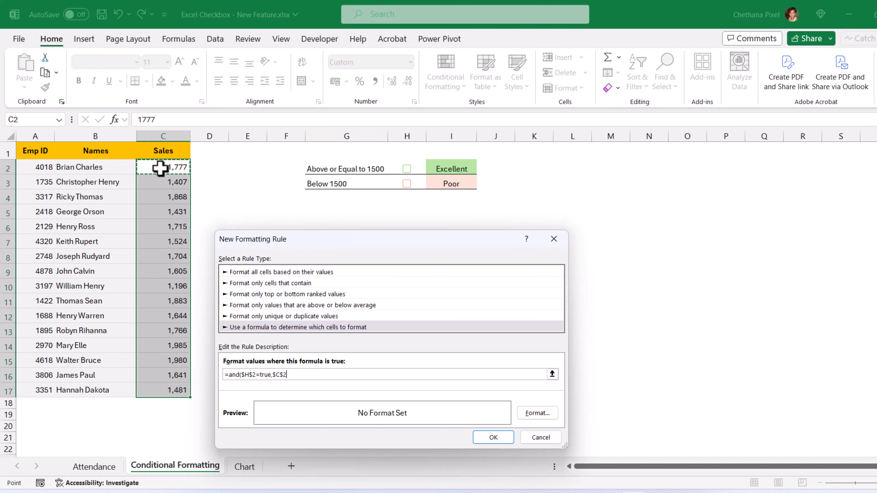
pyautogui.press('F4')
pyautogui.press('F4')
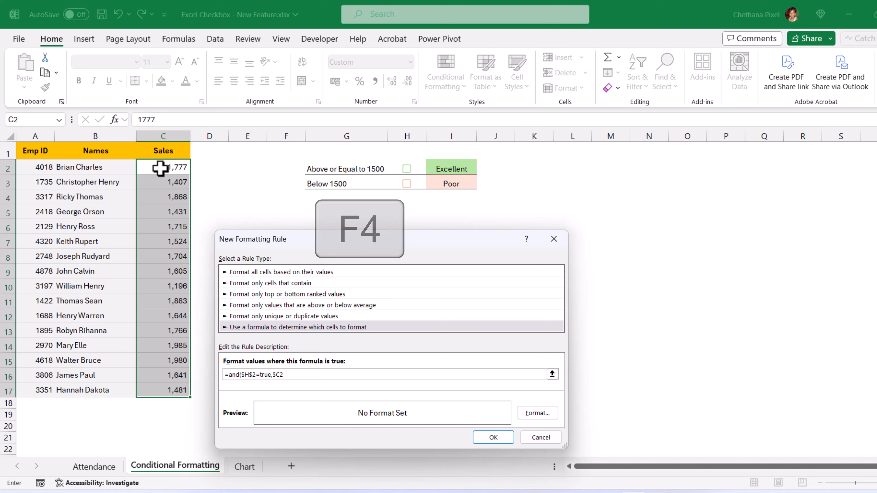
pyautogui.write('>=1500')
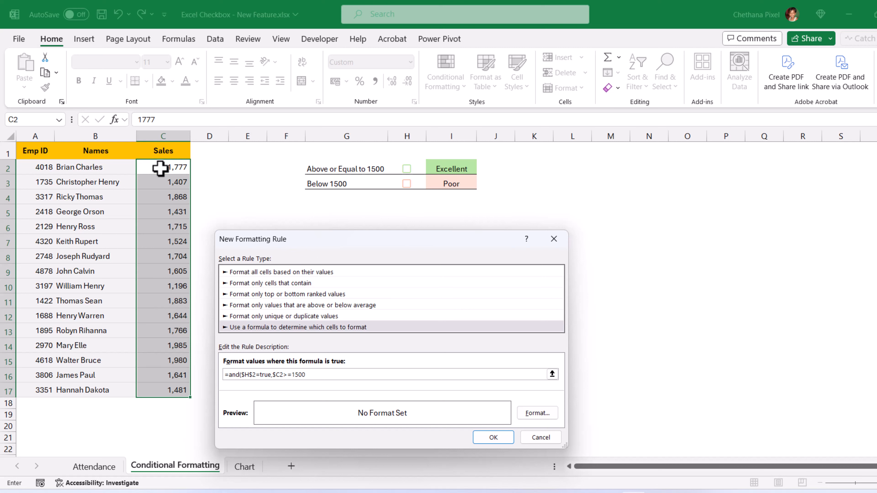
pyautogui.write(')')
# Step: Give the rule a light green fill, apply it, and test it by toggling H2
pyautogui.click(536, 414)
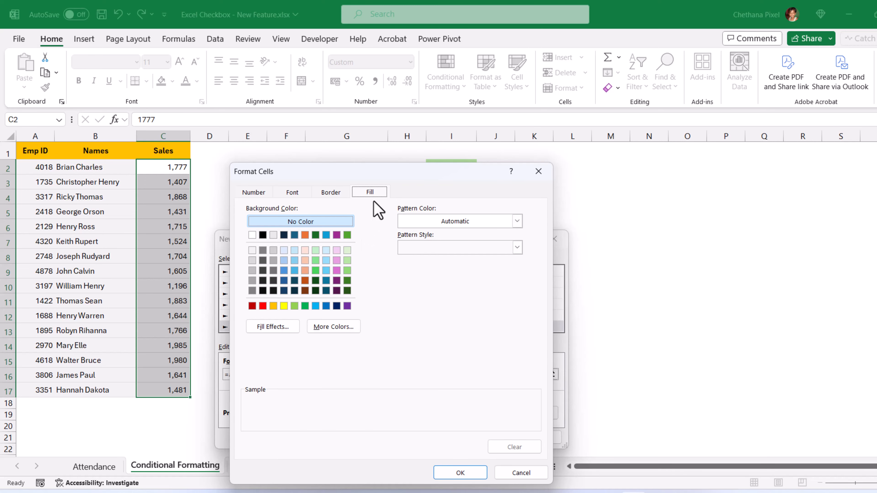
pyautogui.click(347, 260)
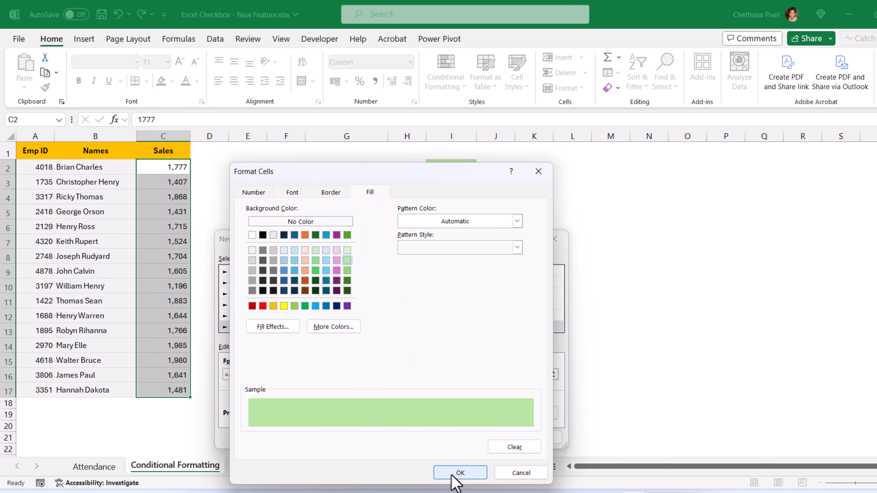
pyautogui.click(460, 472)
pyautogui.click(493, 437)
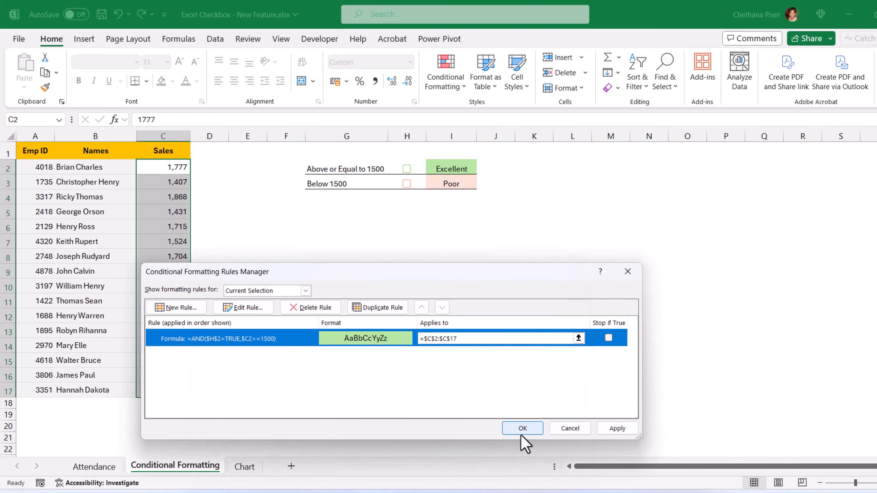
pyautogui.click(523, 429)
pyautogui.click(466, 256)
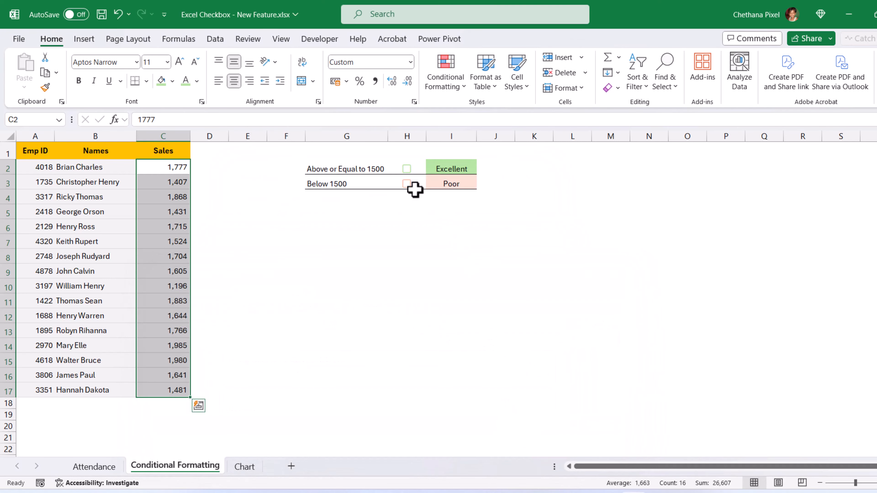
pyautogui.click(406, 169)
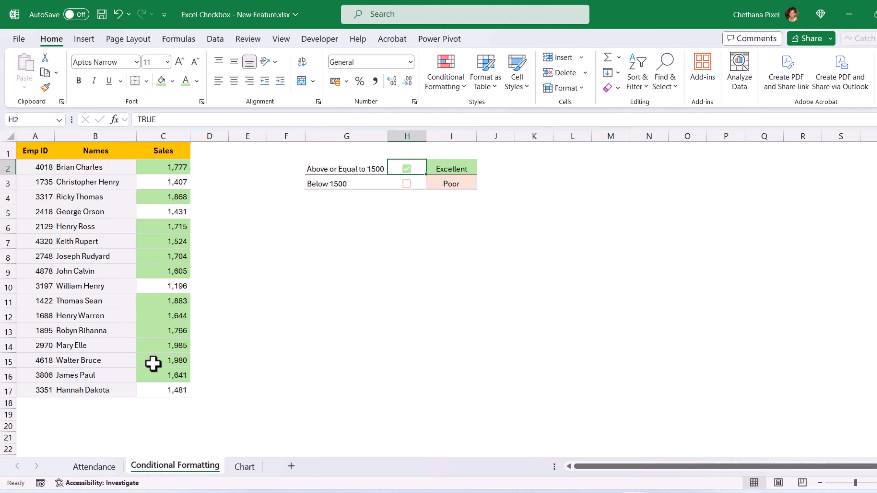
pyautogui.click(406, 169)
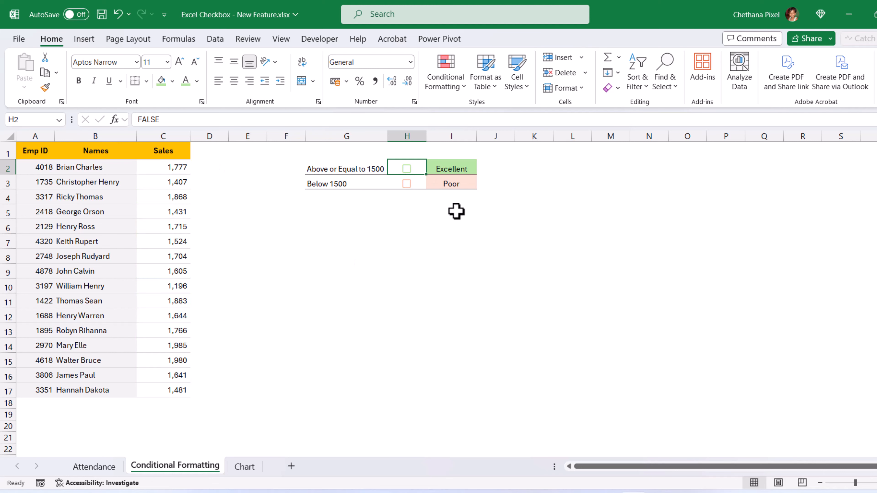
pyautogui.moveTo(164, 169); pyautogui.dragTo(170, 388)
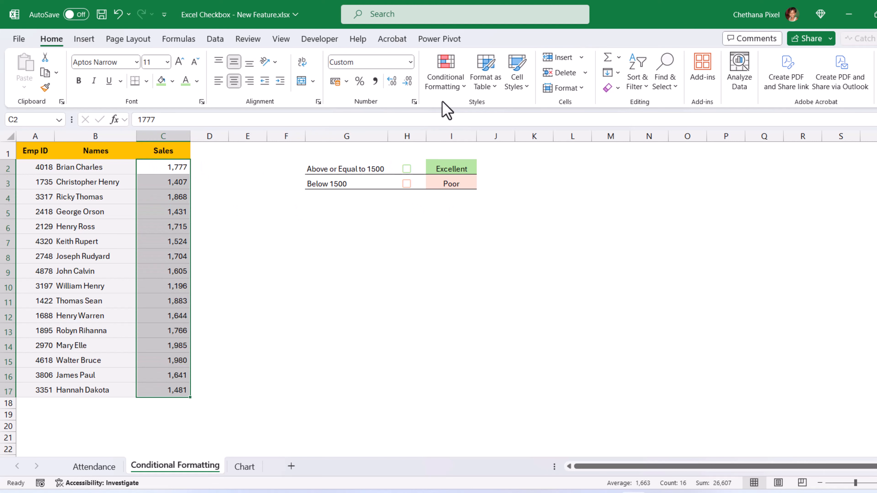
# Step: Create a formula rule =AND($H$3=TRUE,$C2<1500) for the sales cells
pyautogui.click(459, 88)
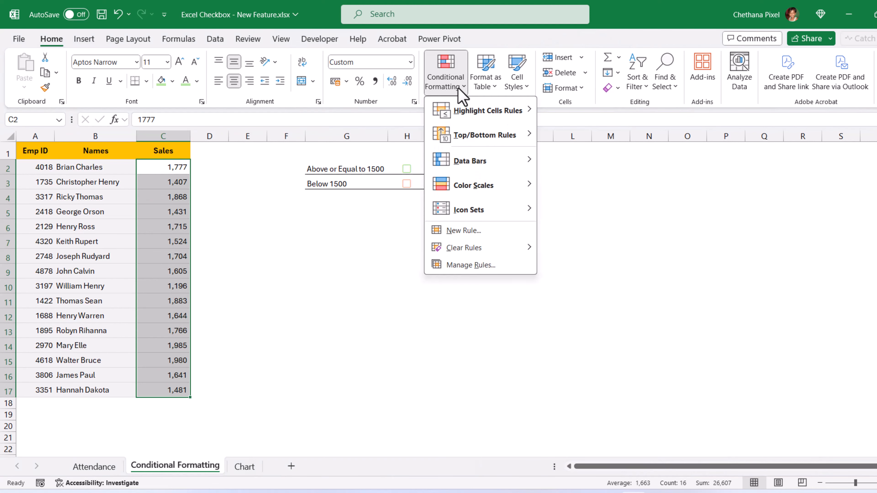
pyautogui.click(457, 267)
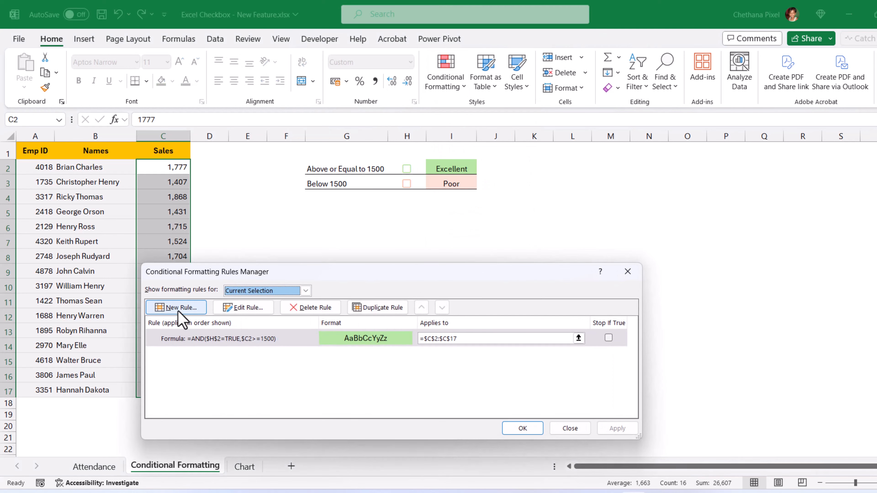
pyautogui.click(178, 311)
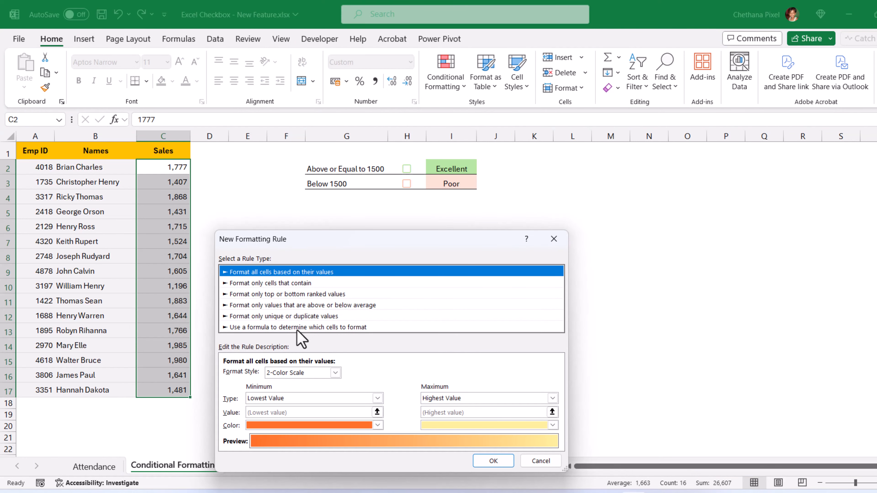
pyautogui.click(297, 327)
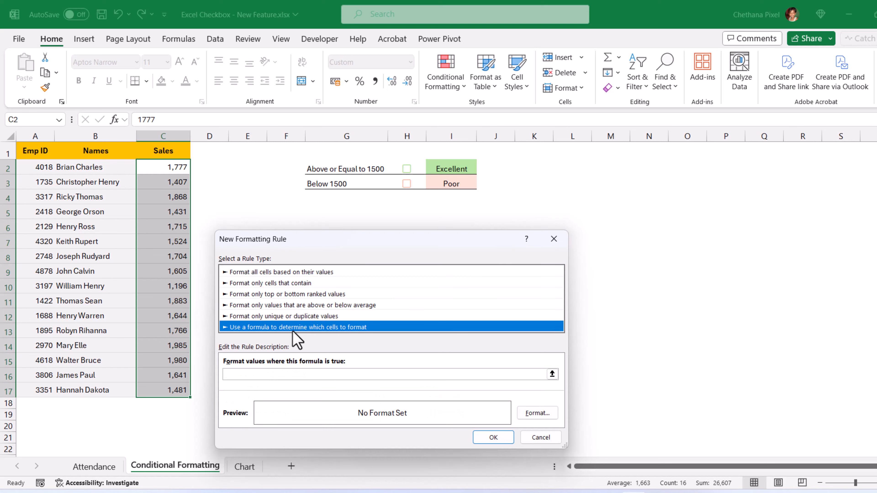
pyautogui.click(284, 376)
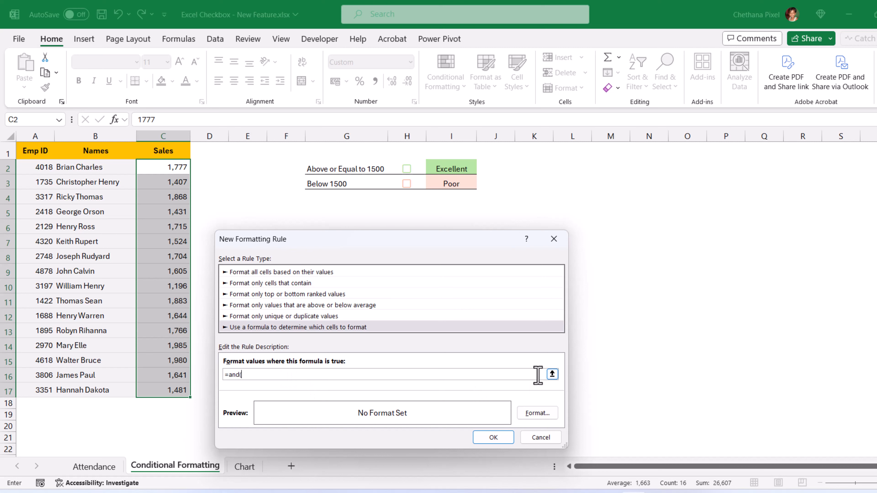
pyautogui.click(418, 183)
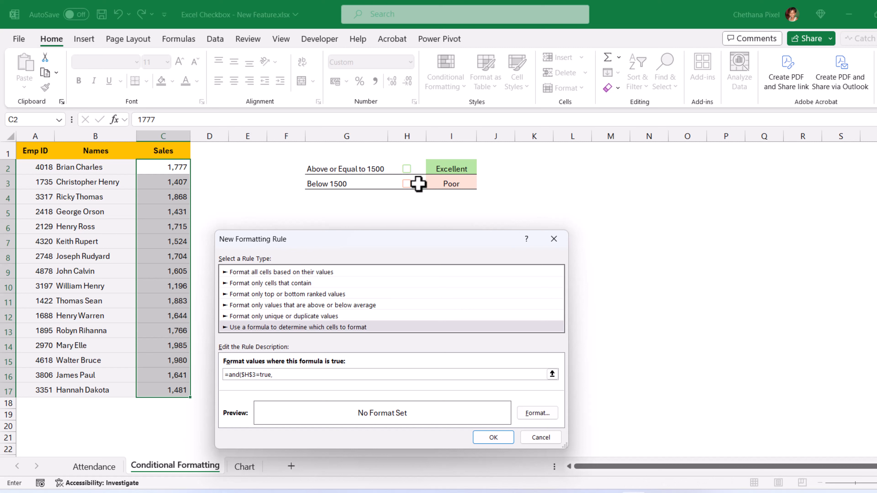
pyautogui.click(171, 168)
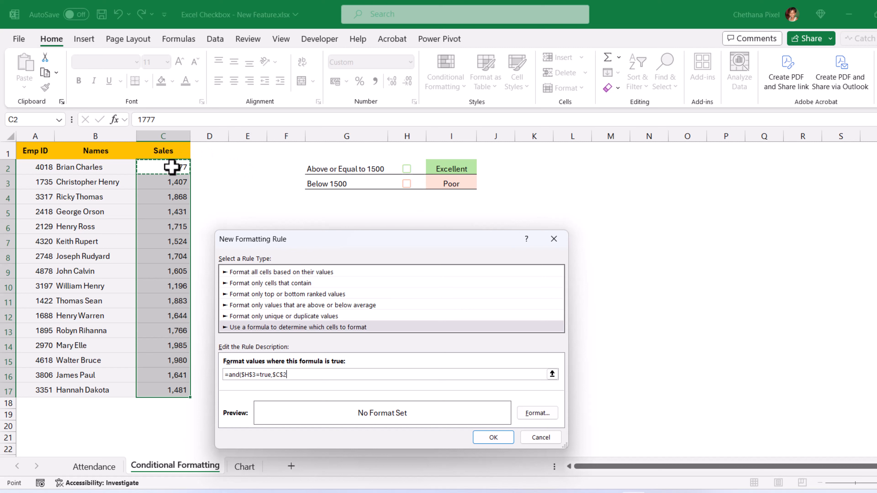
pyautogui.press('F4')
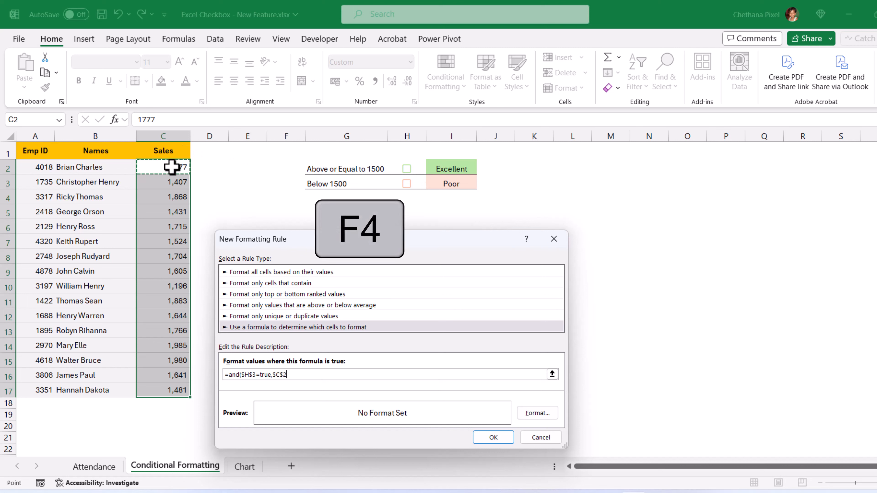
pyautogui.press('F4')
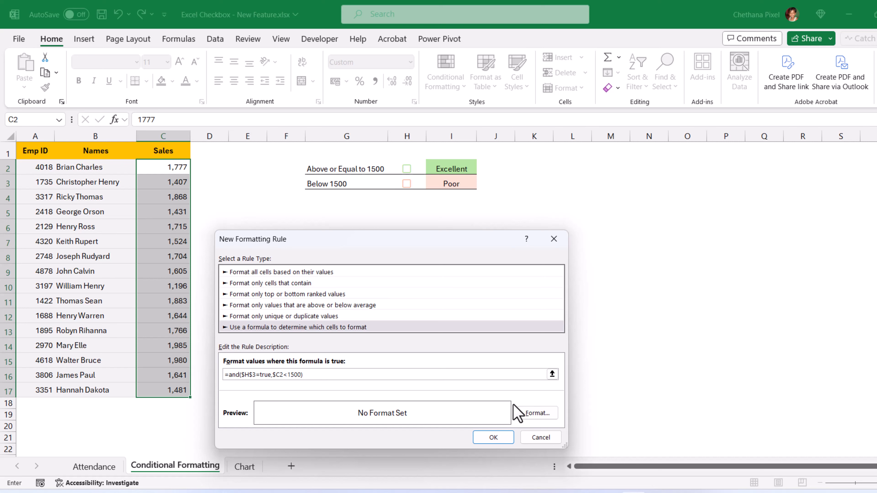
# Step: Give the low-sales rule a light orange fill and apply both rules
pyautogui.click(537, 414)
pyautogui.click(305, 270)
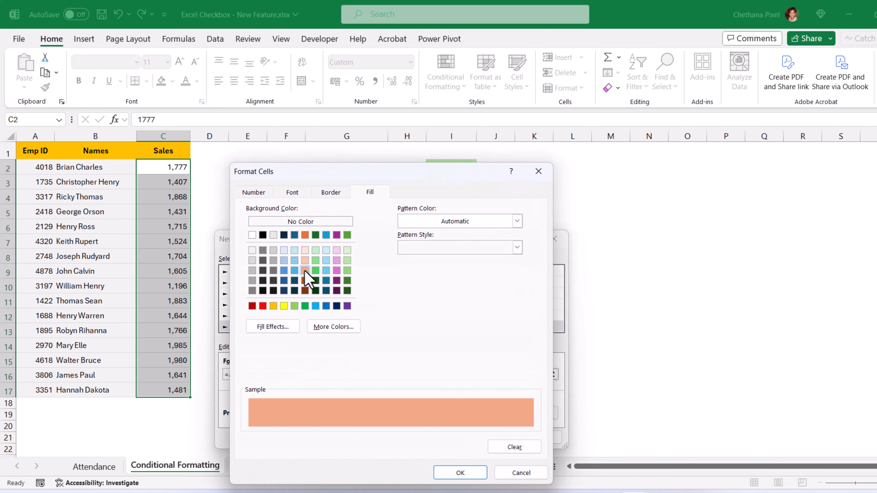
pyautogui.click(449, 473)
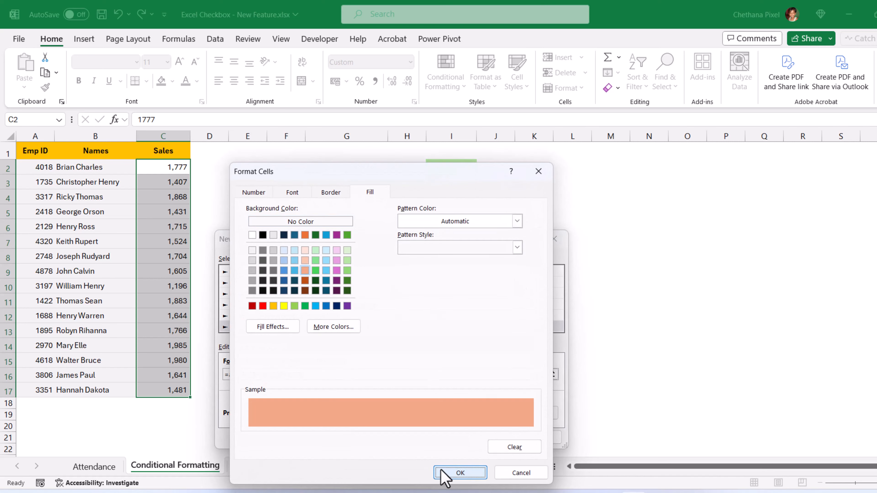
pyautogui.click(494, 438)
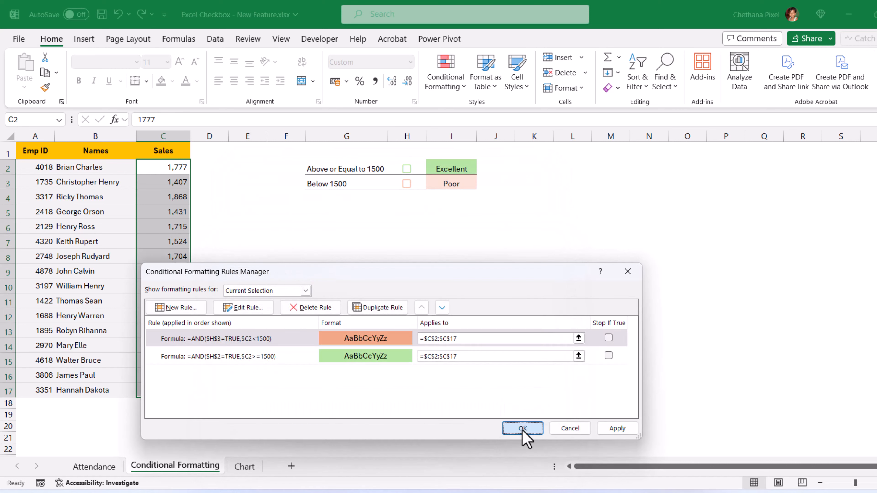
pyautogui.click(518, 429)
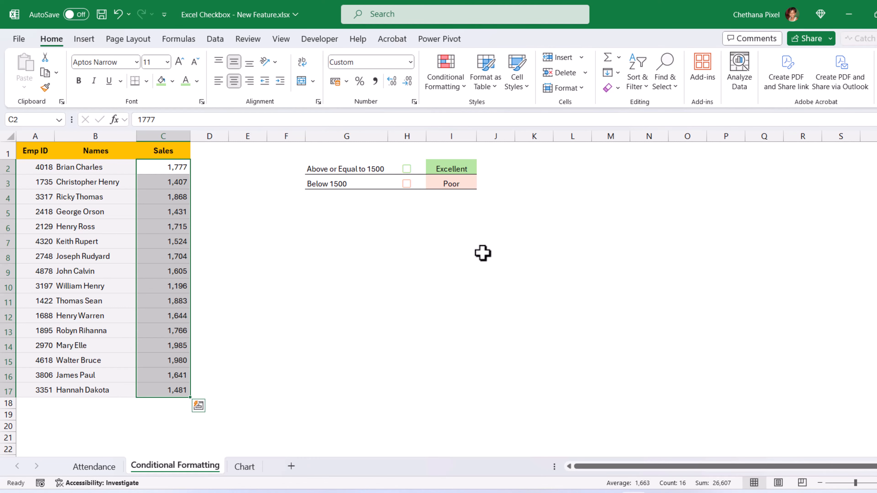
# Step: Tick the Below 1500 and Above or Equal to 1500 checkboxes to colour sales
pyautogui.click(407, 183)
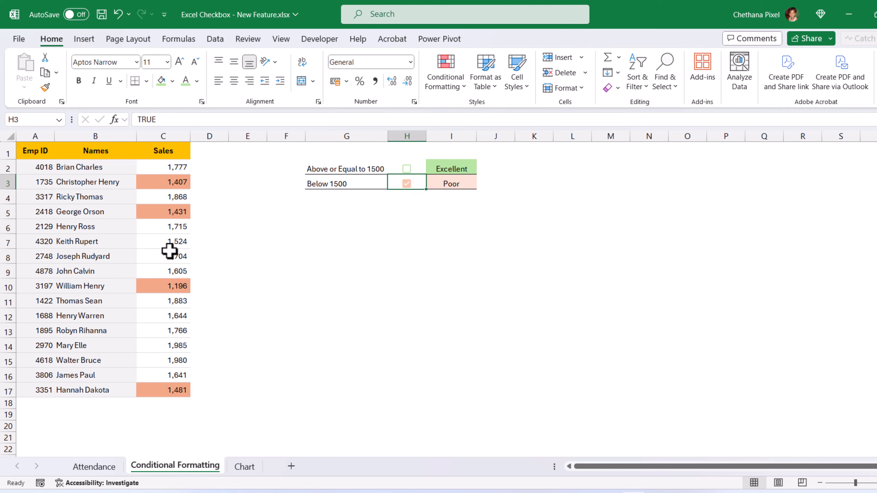
pyautogui.click(408, 169)
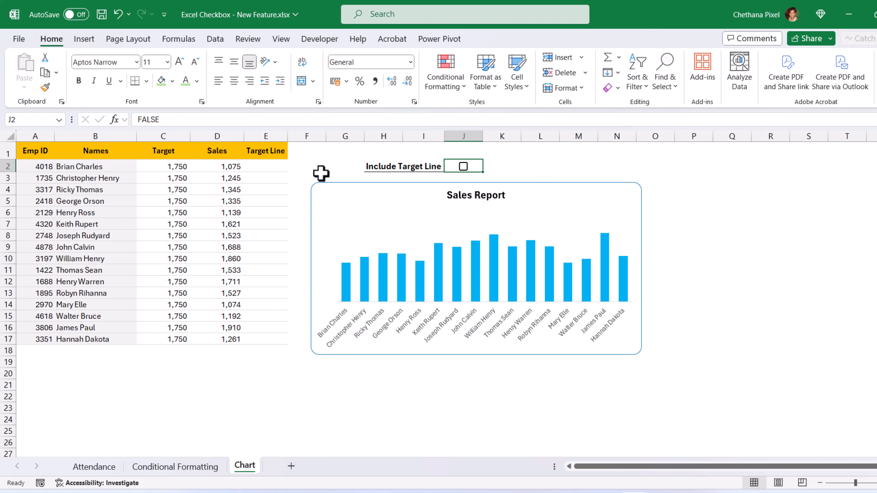
# Step: Enter =IF($J$2,C2*$J$2,NA()) in E2 and fill it down to E17
pyautogui.click(265, 168)
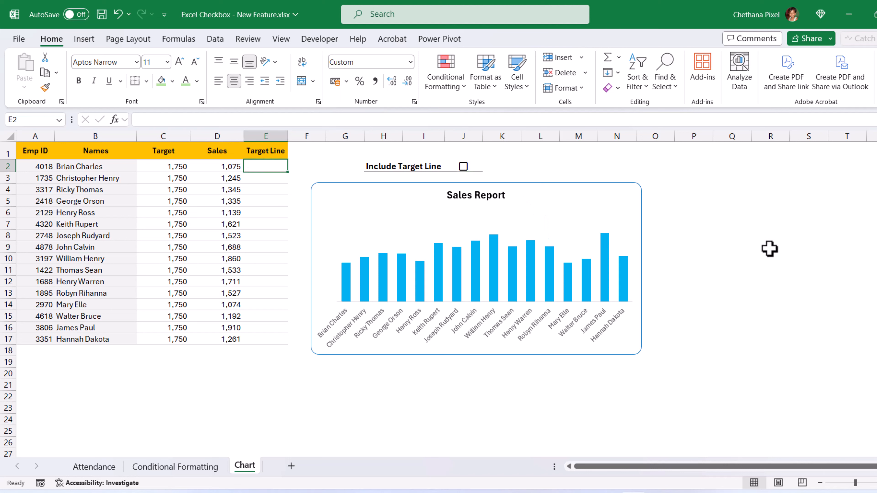
pyautogui.write('=IF(')
pyautogui.click(473, 166)
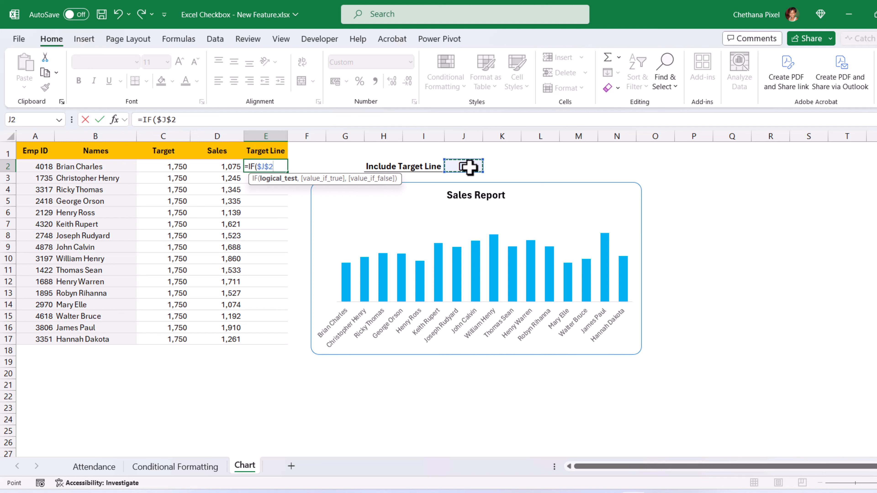
pyautogui.write(',')
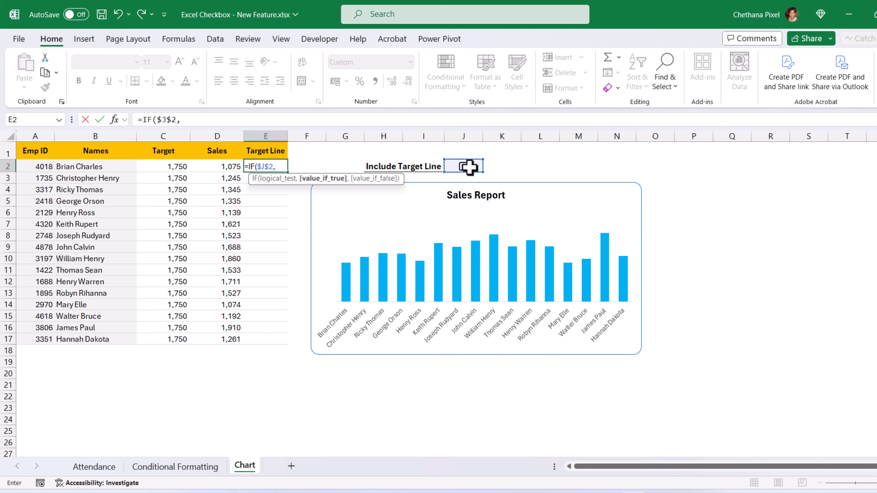
pyautogui.click(172, 167)
pyautogui.write('*')
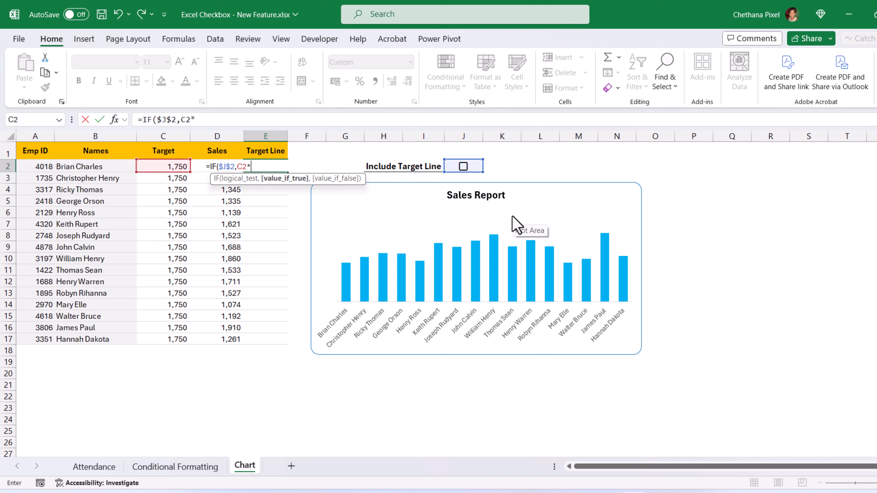
pyautogui.click(453, 165)
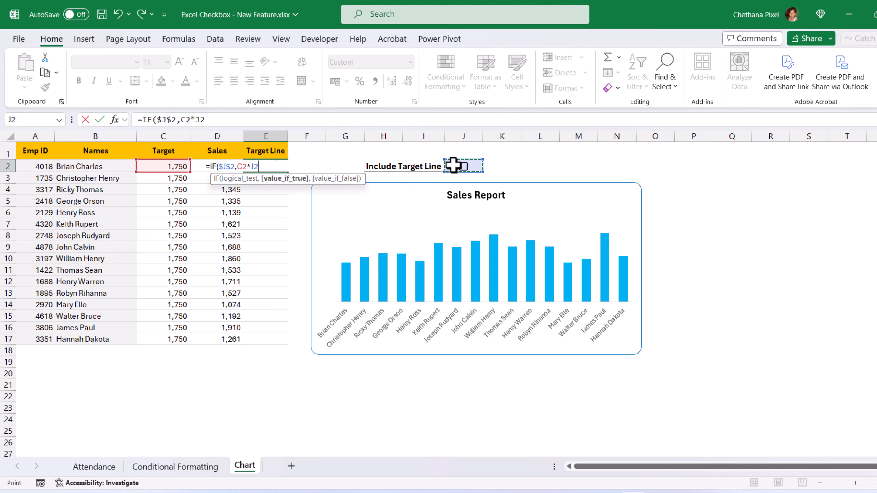
pyautogui.press('F4')
pyautogui.write(',')
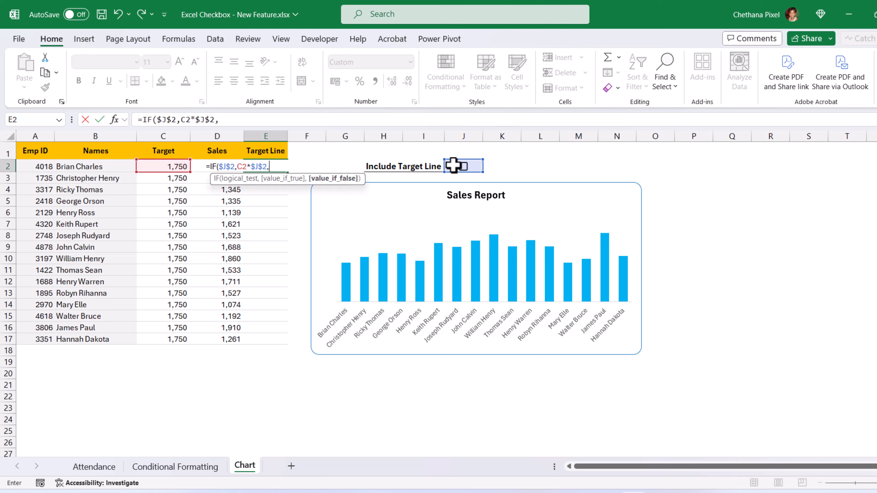
pyautogui.write('na')
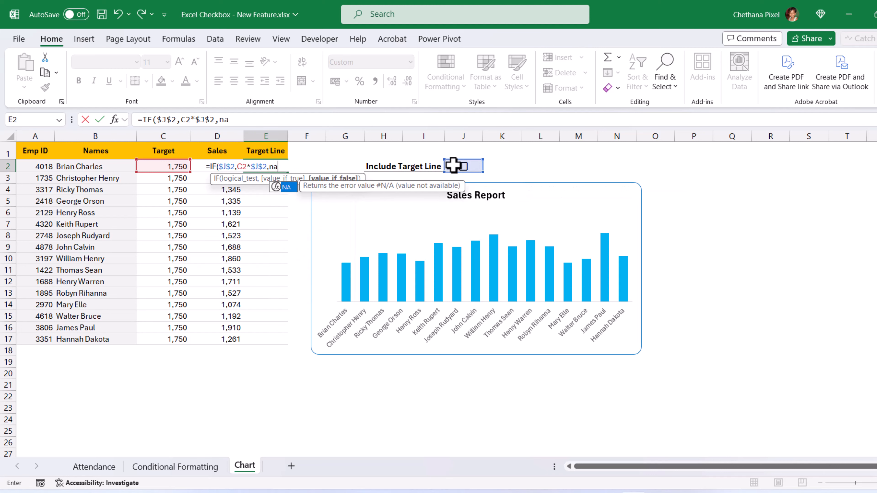
pyautogui.press('Tab')
pyautogui.write(')')
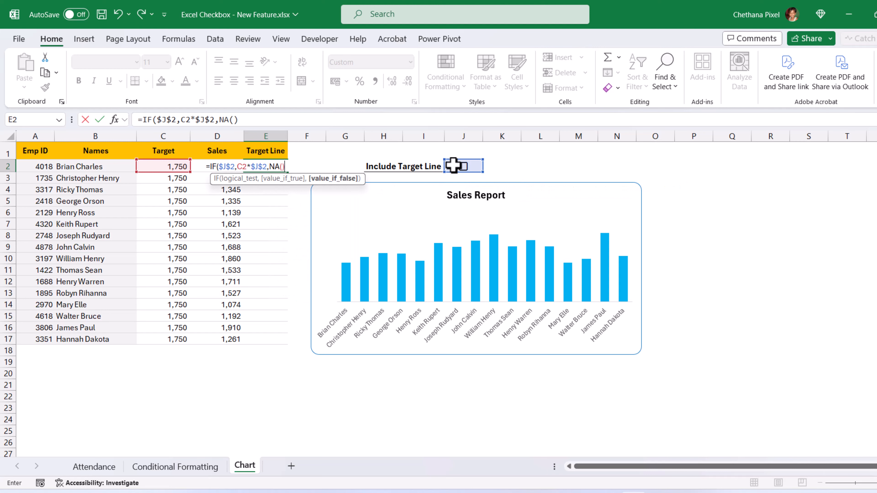
pyautogui.hotkey('ctrl', 'Return')
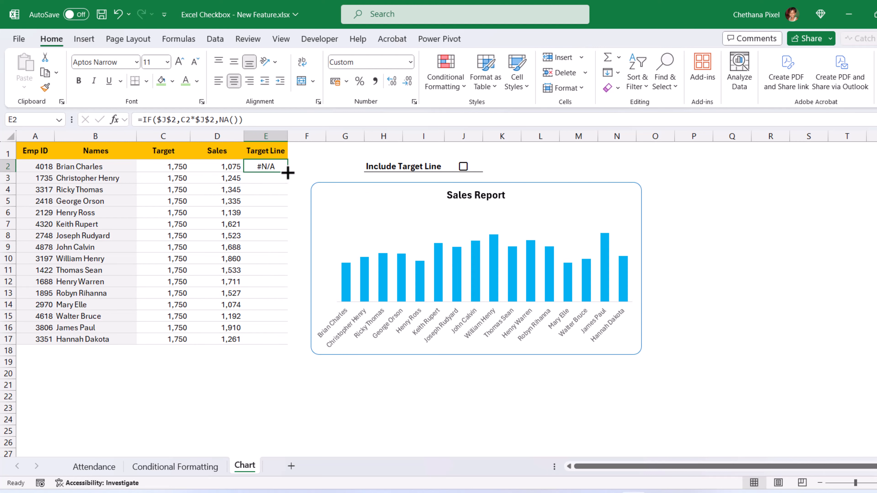
pyautogui.moveTo(287, 172); pyautogui.dragTo(293, 342)
pyautogui.click(451, 167)
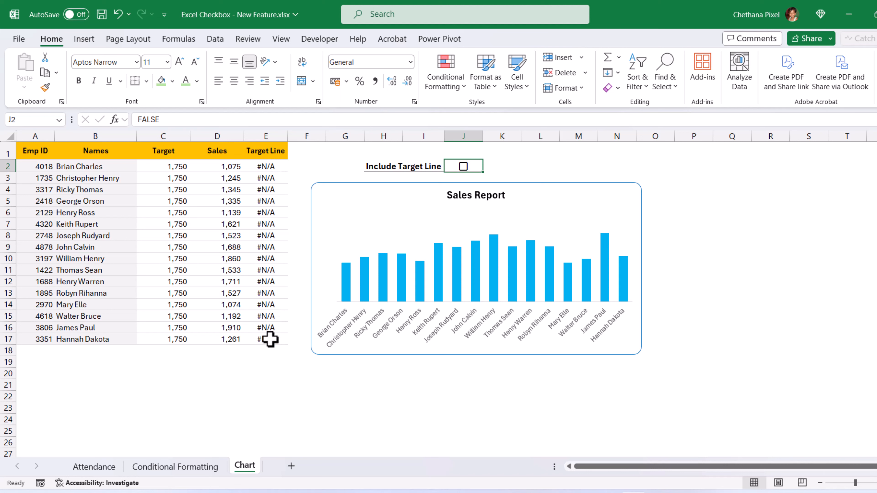
pyautogui.click(463, 168)
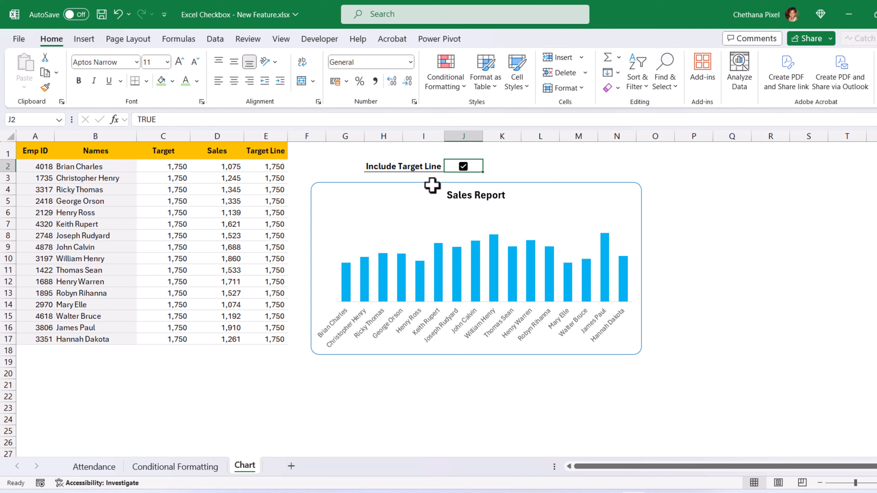
pyautogui.click(271, 167)
pyautogui.doubleClick(271, 167)
pyautogui.moveTo(238, 169); pyautogui.dragTo(267, 169)
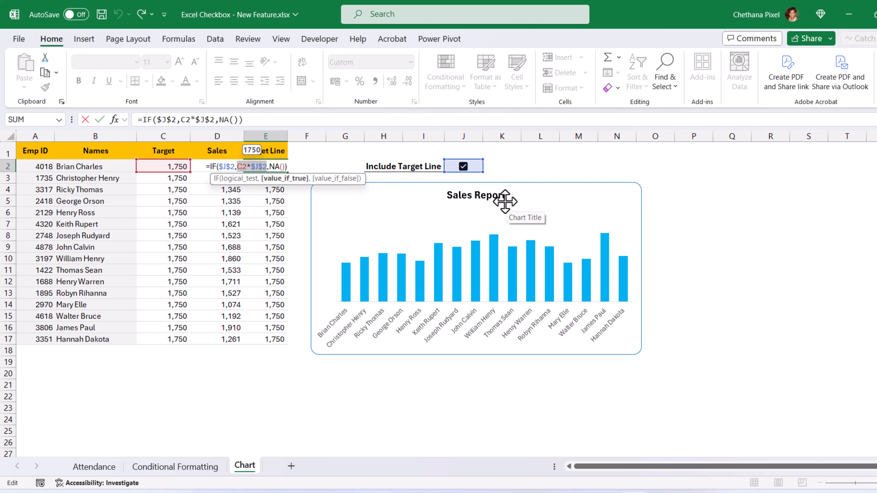
pyautogui.moveTo(238, 167); pyautogui.dragTo(265, 167)
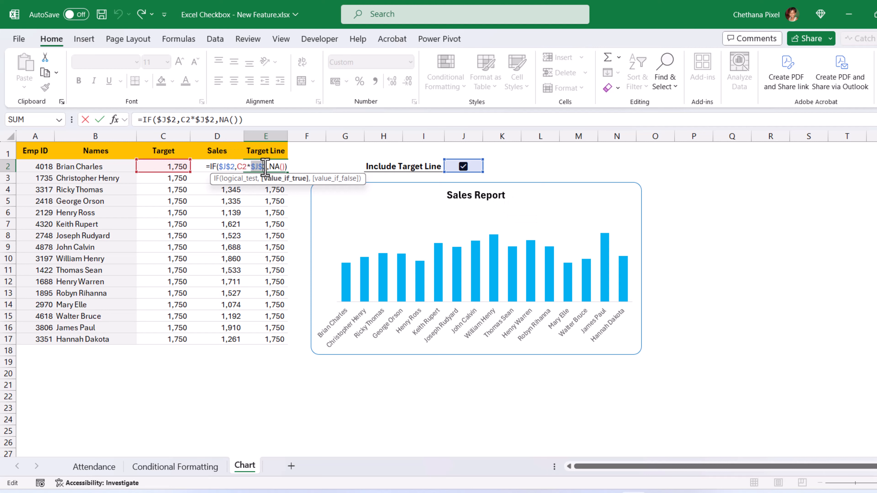
pyautogui.click(249, 167)
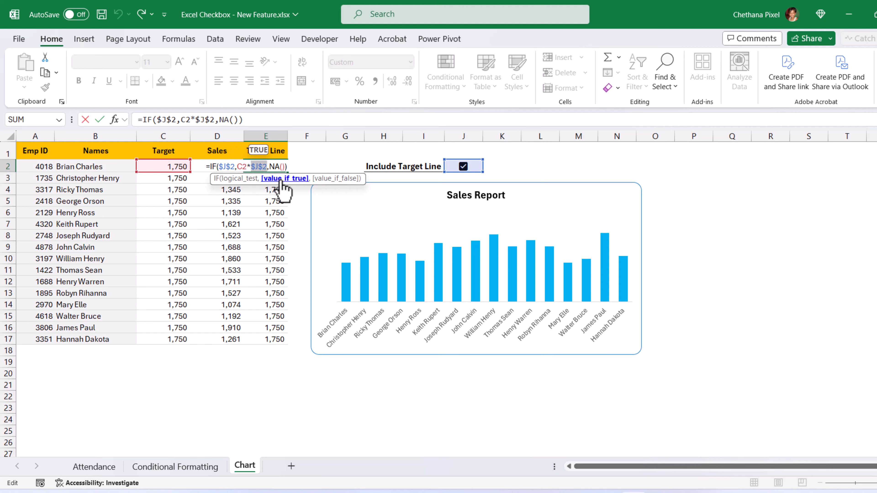
pyautogui.press('Return')
pyautogui.click(463, 166)
pyautogui.doubleClick(242, 167)
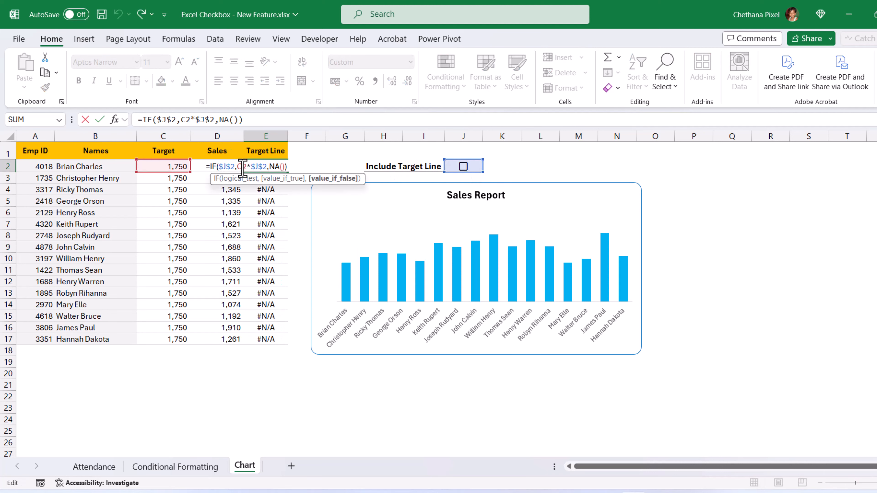
pyautogui.moveTo(238, 167); pyautogui.dragTo(250, 169)
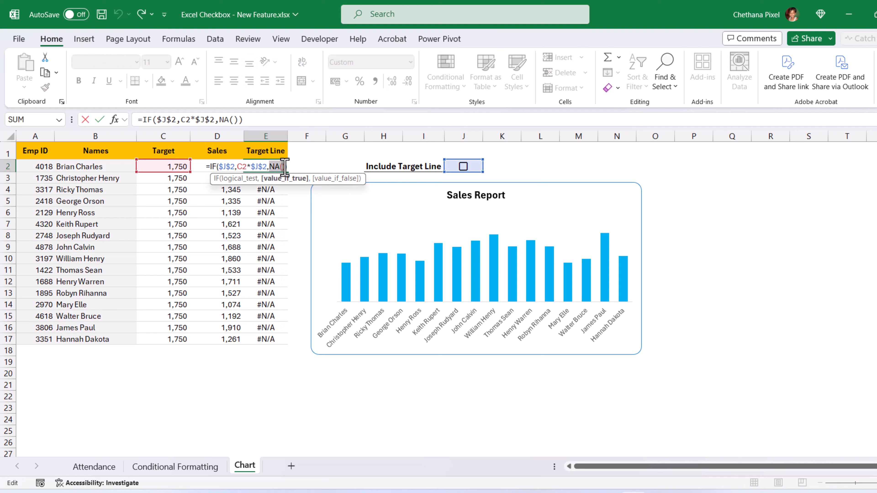
pyautogui.click(463, 167)
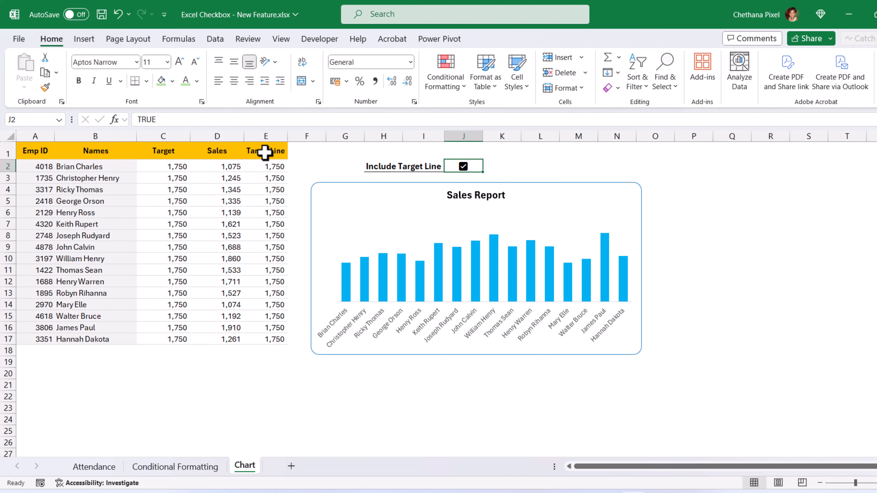
# Step: Copy Target Line E1:E17 and paste it into the Sales Report chart as a series
pyautogui.moveTo(264, 150); pyautogui.dragTo(265, 339)
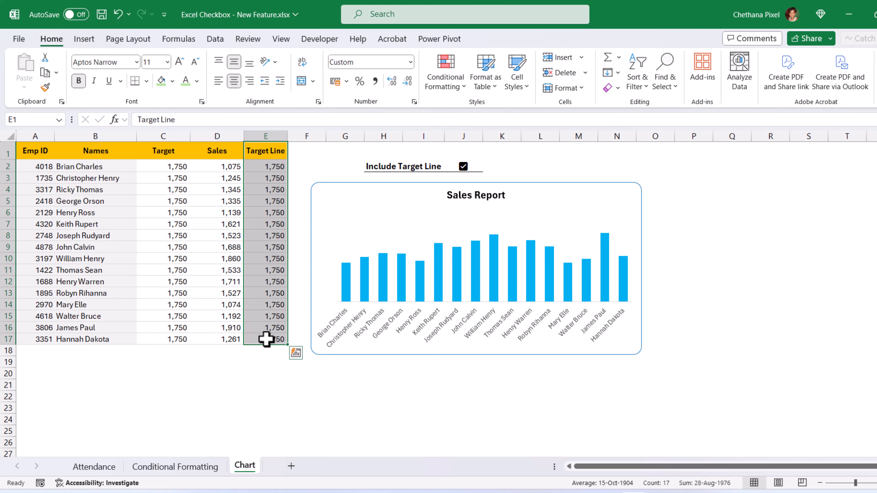
pyautogui.hotkey('ctrl', 'c')
pyautogui.click(381, 186)
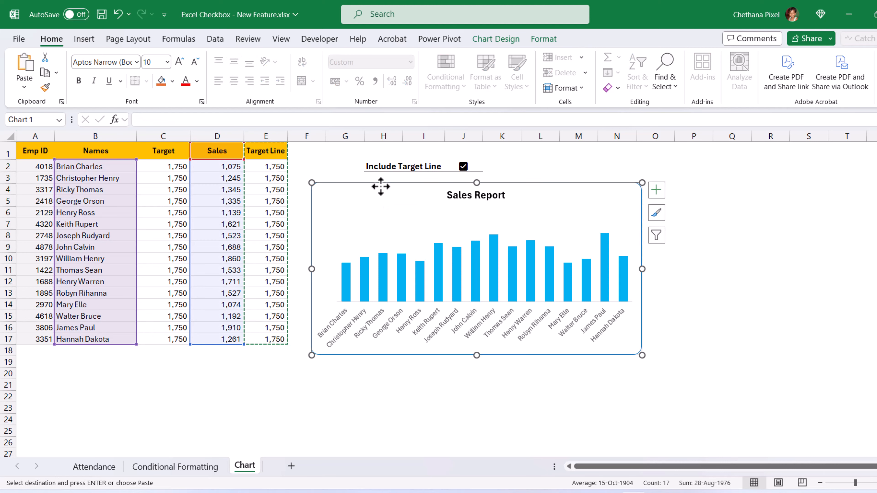
pyautogui.hotkey('ctrl', 'v')
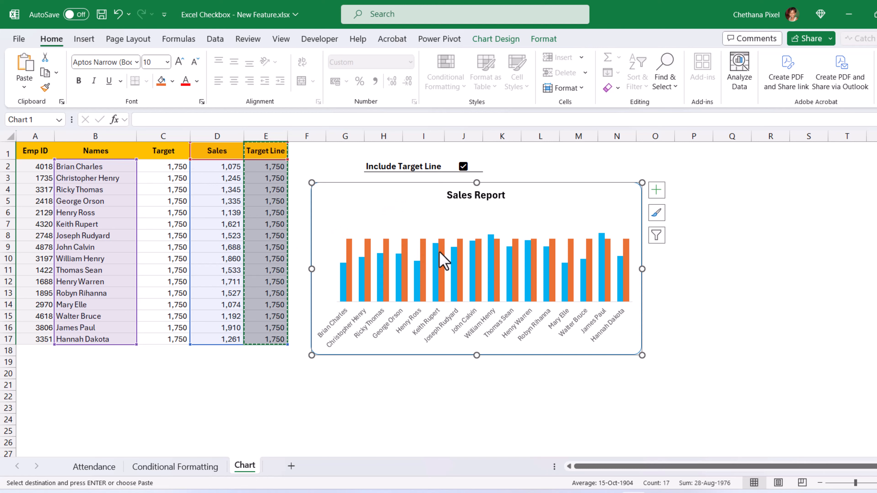
pyautogui.press('Escape')
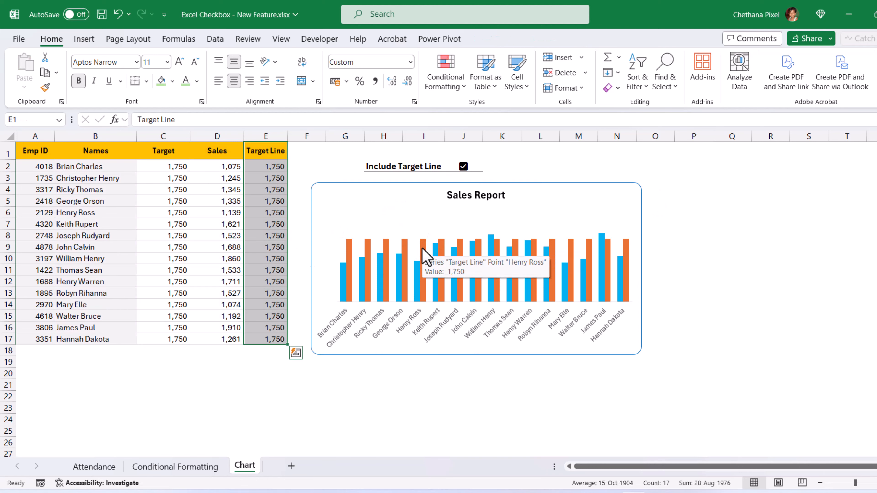
# Step: Change the Target Line series to a line with markers on the secondary axis
pyautogui.click(422, 248)
pyautogui.rightClick(424, 248)
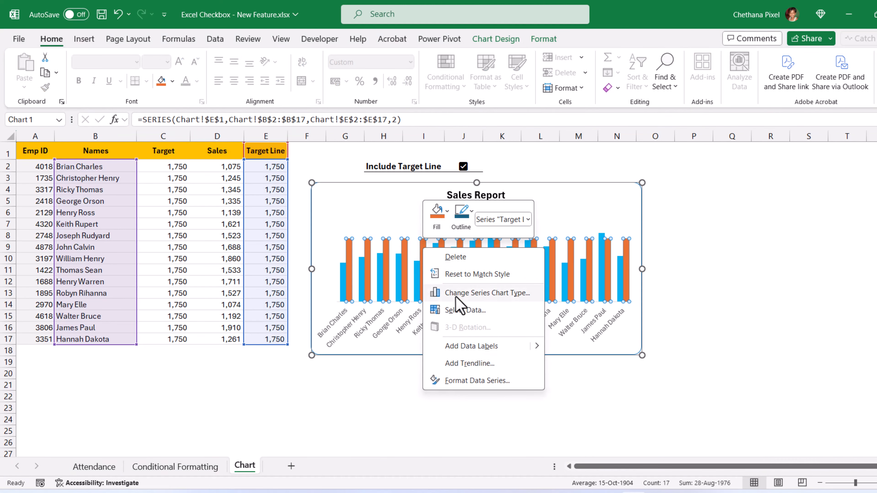
pyautogui.click(505, 294)
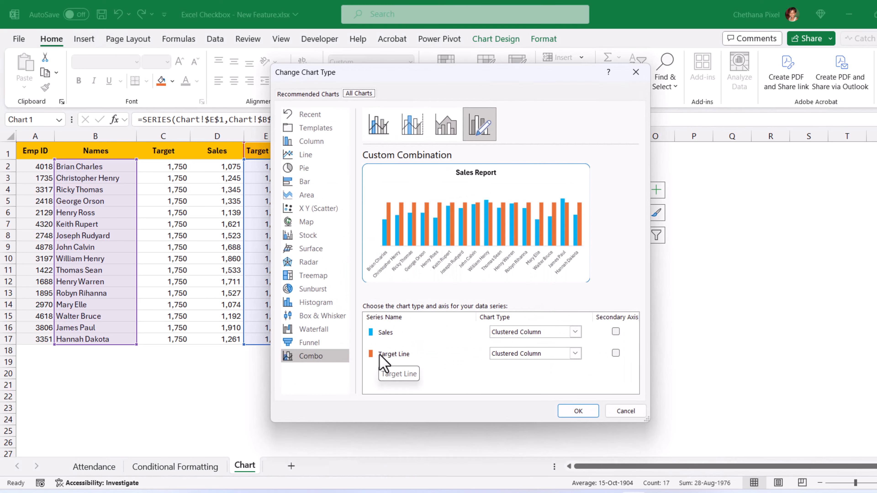
pyautogui.click(554, 356)
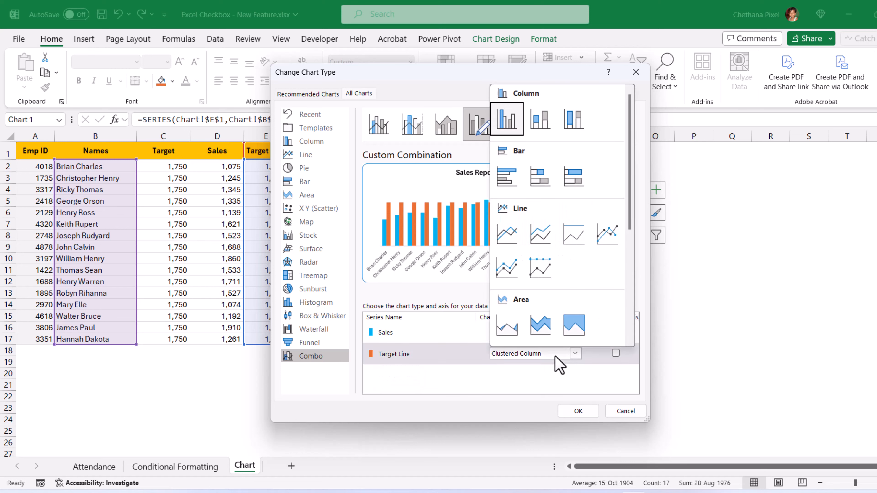
pyautogui.click(602, 238)
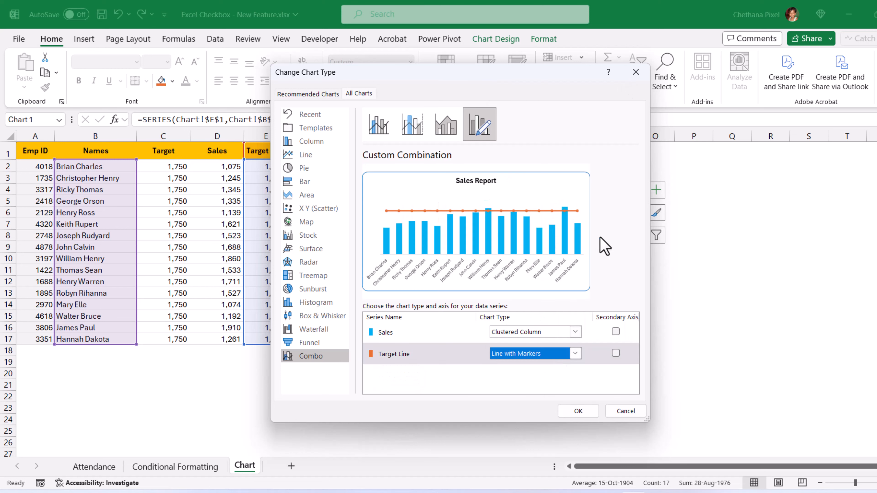
pyautogui.click(615, 354)
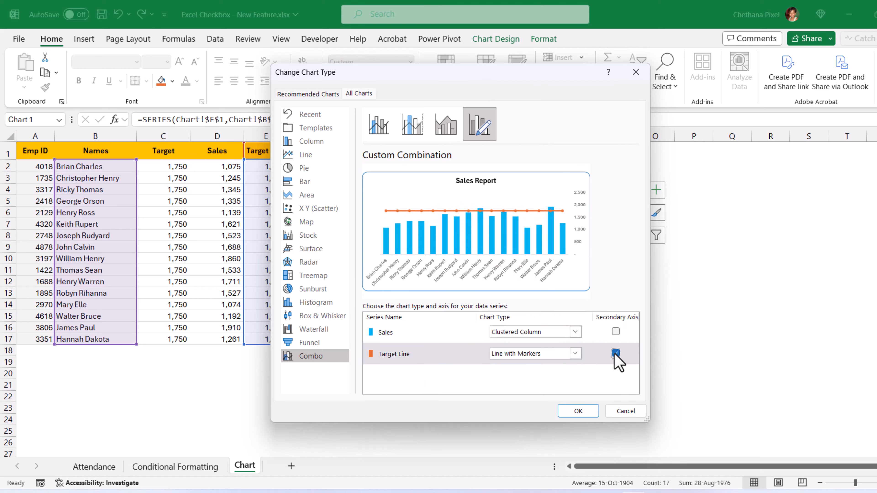
pyautogui.click(580, 412)
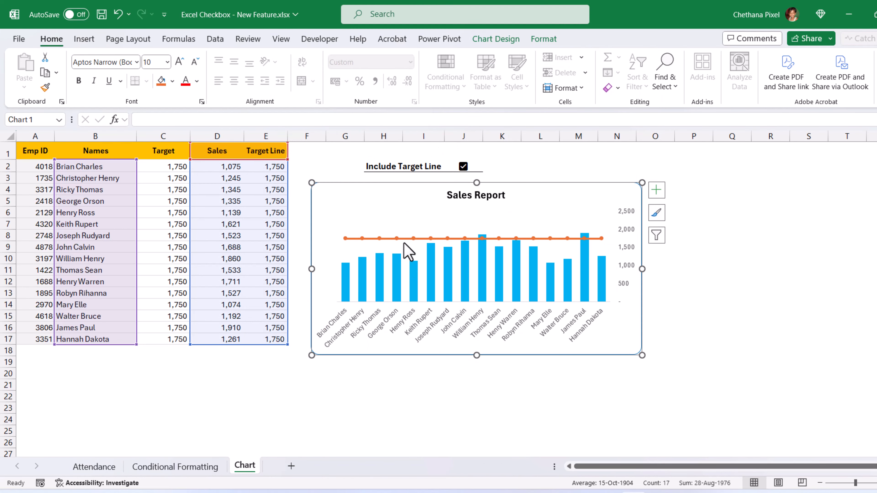
# Step: Untick Include Target Line so column E shows #N/A and the line disappears
pyautogui.click(569, 176)
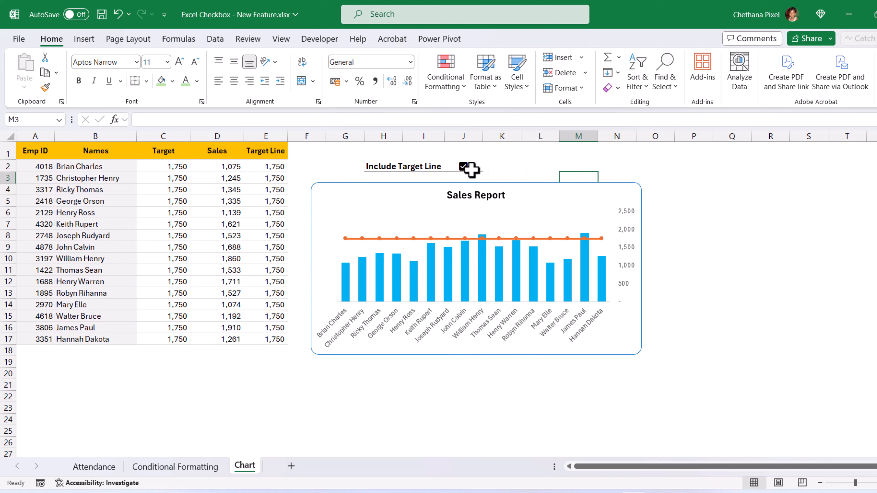
pyautogui.click(464, 167)
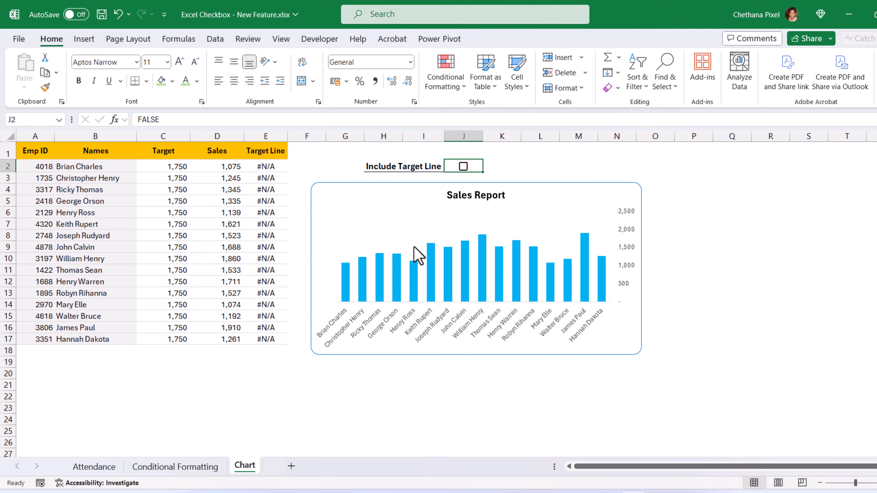
pyautogui.moveTo(585, 250)
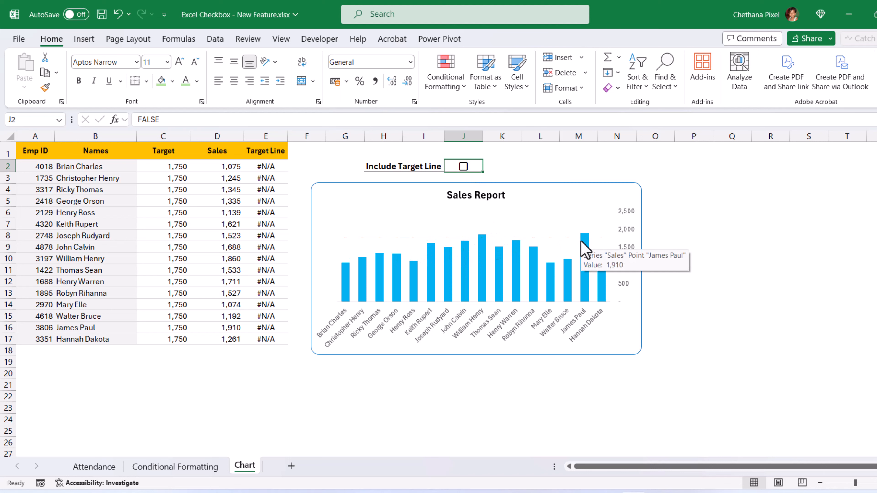
pyautogui.moveTo(262, 166); pyautogui.dragTo(263, 340)
# Step: Start a new conditional formatting rule for E2:E17 that formats only cells containing errors
pyautogui.click(449, 83)
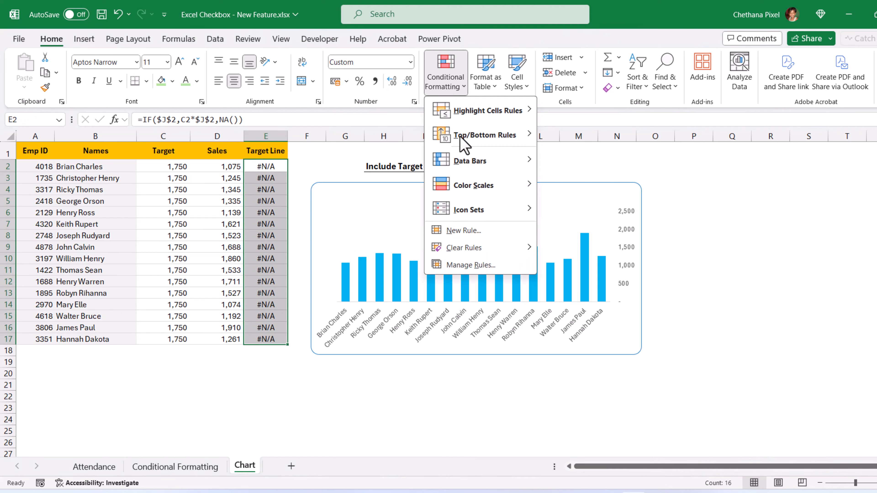
pyautogui.click(470, 265)
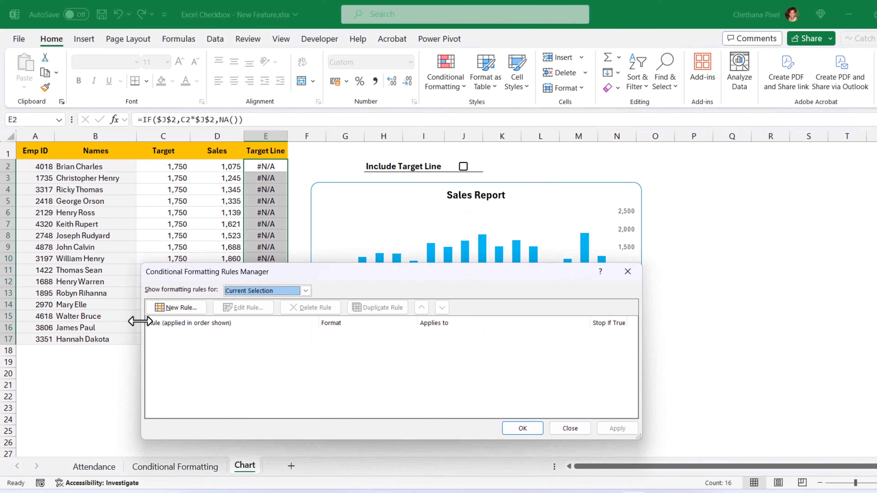
pyautogui.click(166, 309)
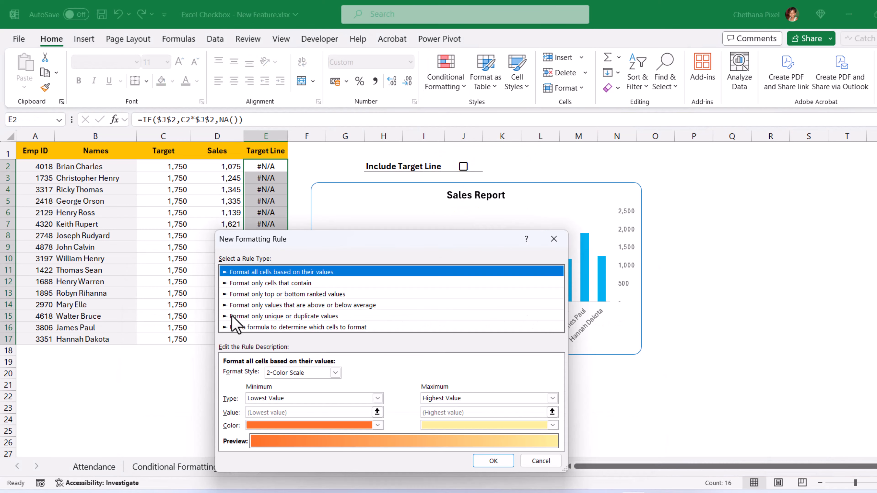
pyautogui.click(254, 283)
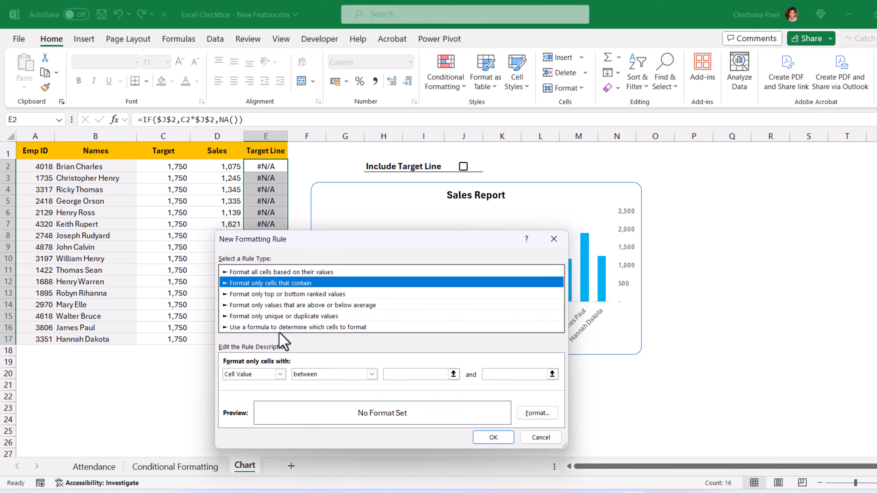
pyautogui.click(279, 374)
pyautogui.click(247, 428)
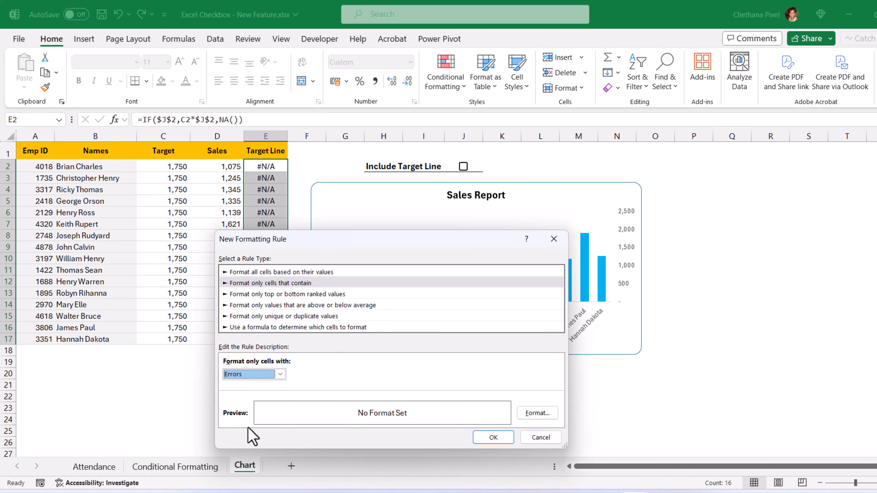
# Step: Give the error rule a white font colour and apply it to hide the #N/A values
pyautogui.click(542, 413)
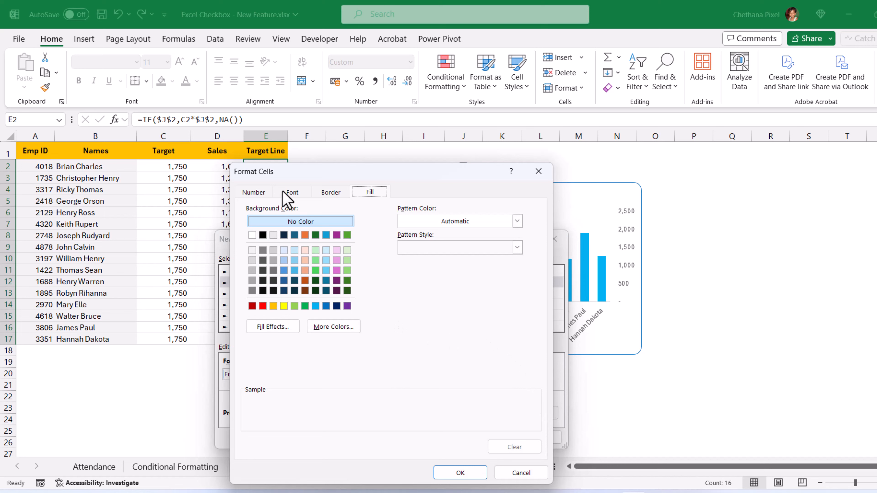
pyautogui.click(290, 193)
pyautogui.click(451, 295)
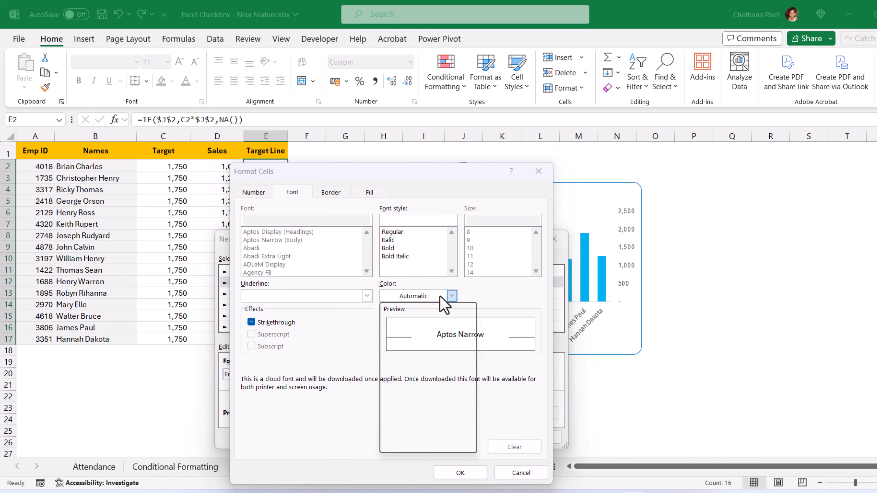
pyautogui.click(385, 344)
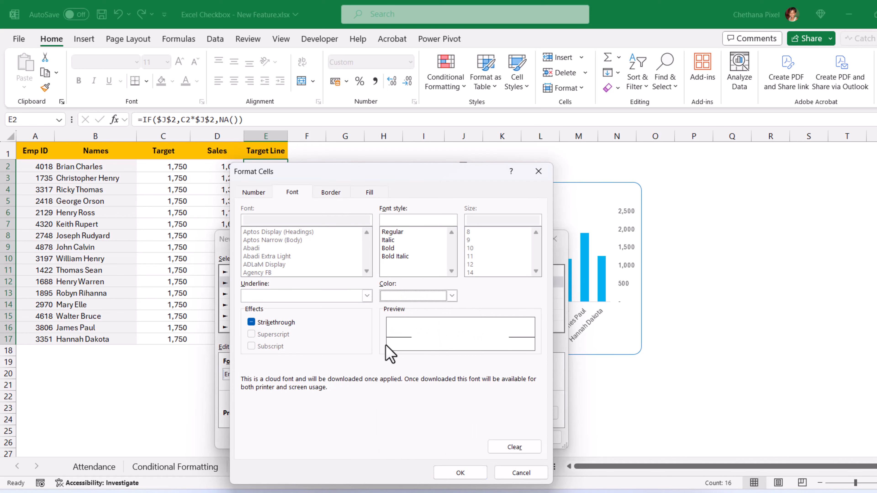
pyautogui.click(462, 470)
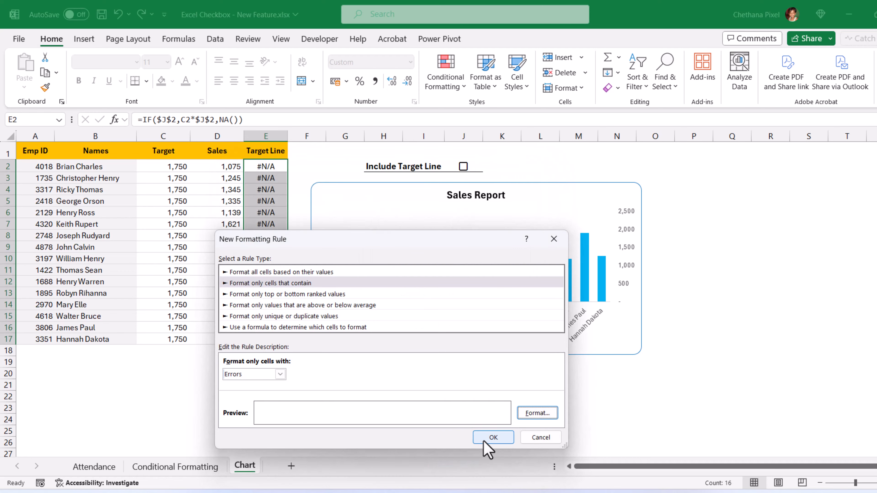
pyautogui.click(494, 437)
pyautogui.click(523, 429)
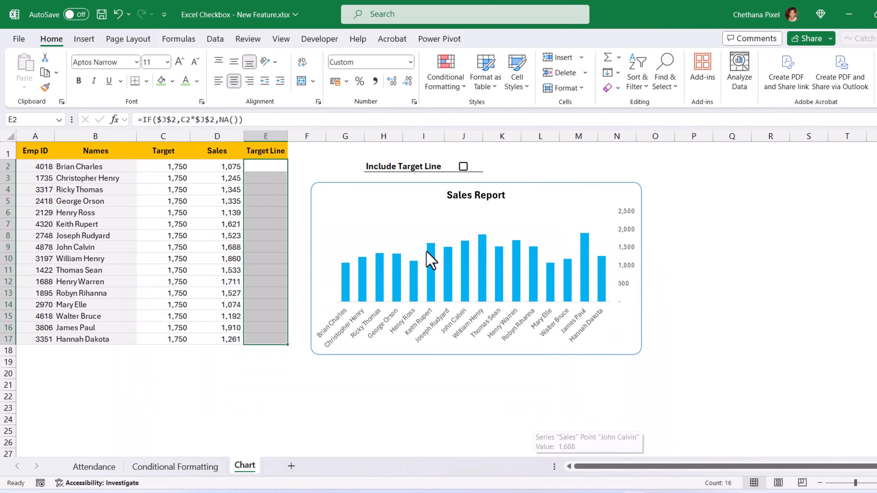
# Step: Toggle the Include Target Line checkbox in J2 on, off, then on again so E2:E17 show 1,750
pyautogui.click(316, 165)
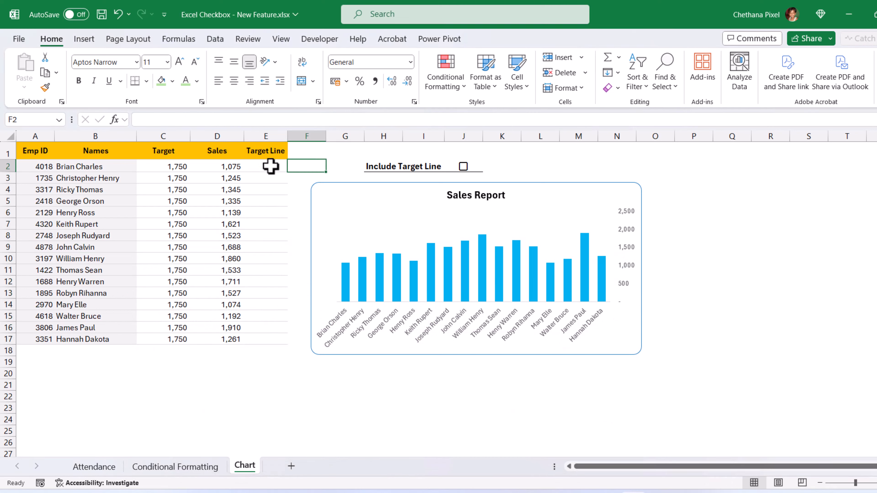
pyautogui.click(463, 167)
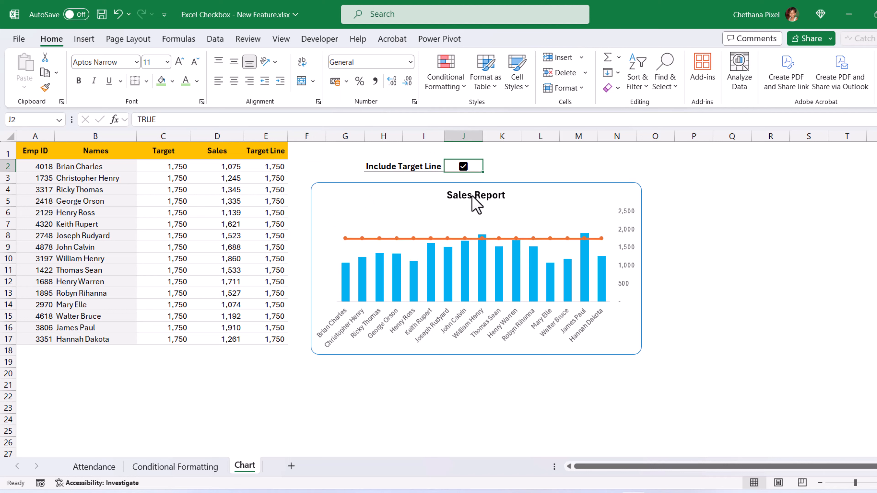
pyautogui.click(464, 167)
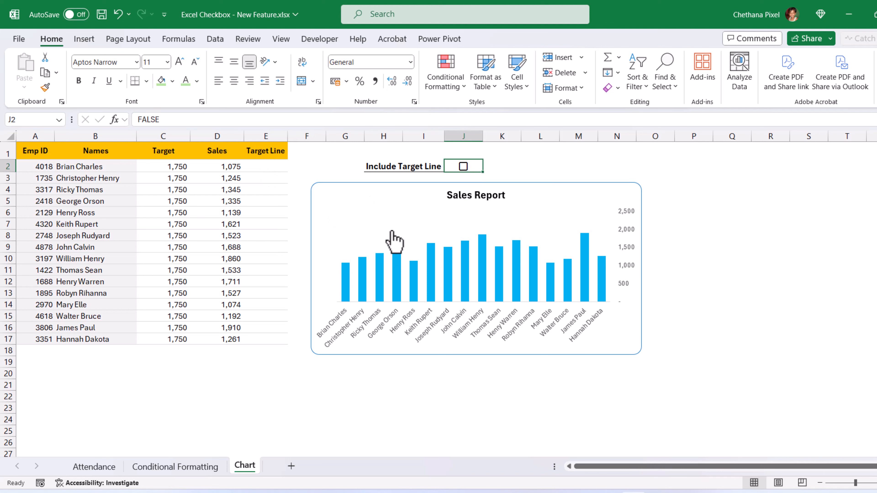
pyautogui.click(464, 167)
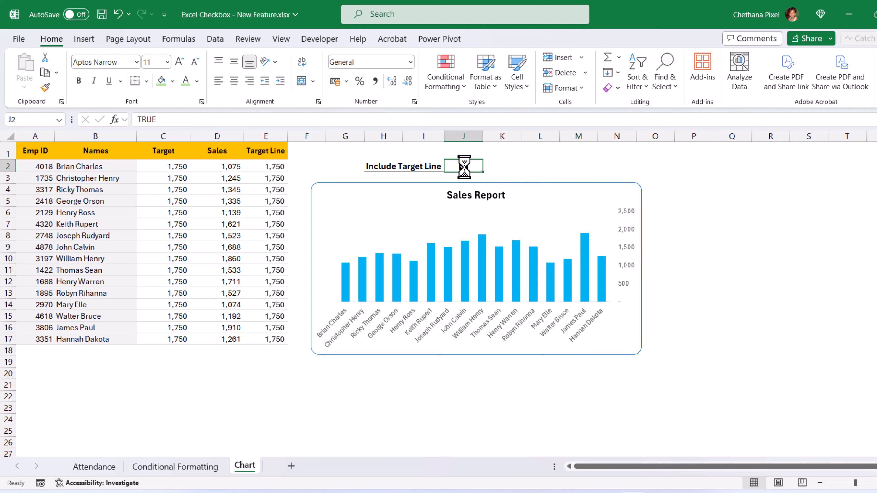